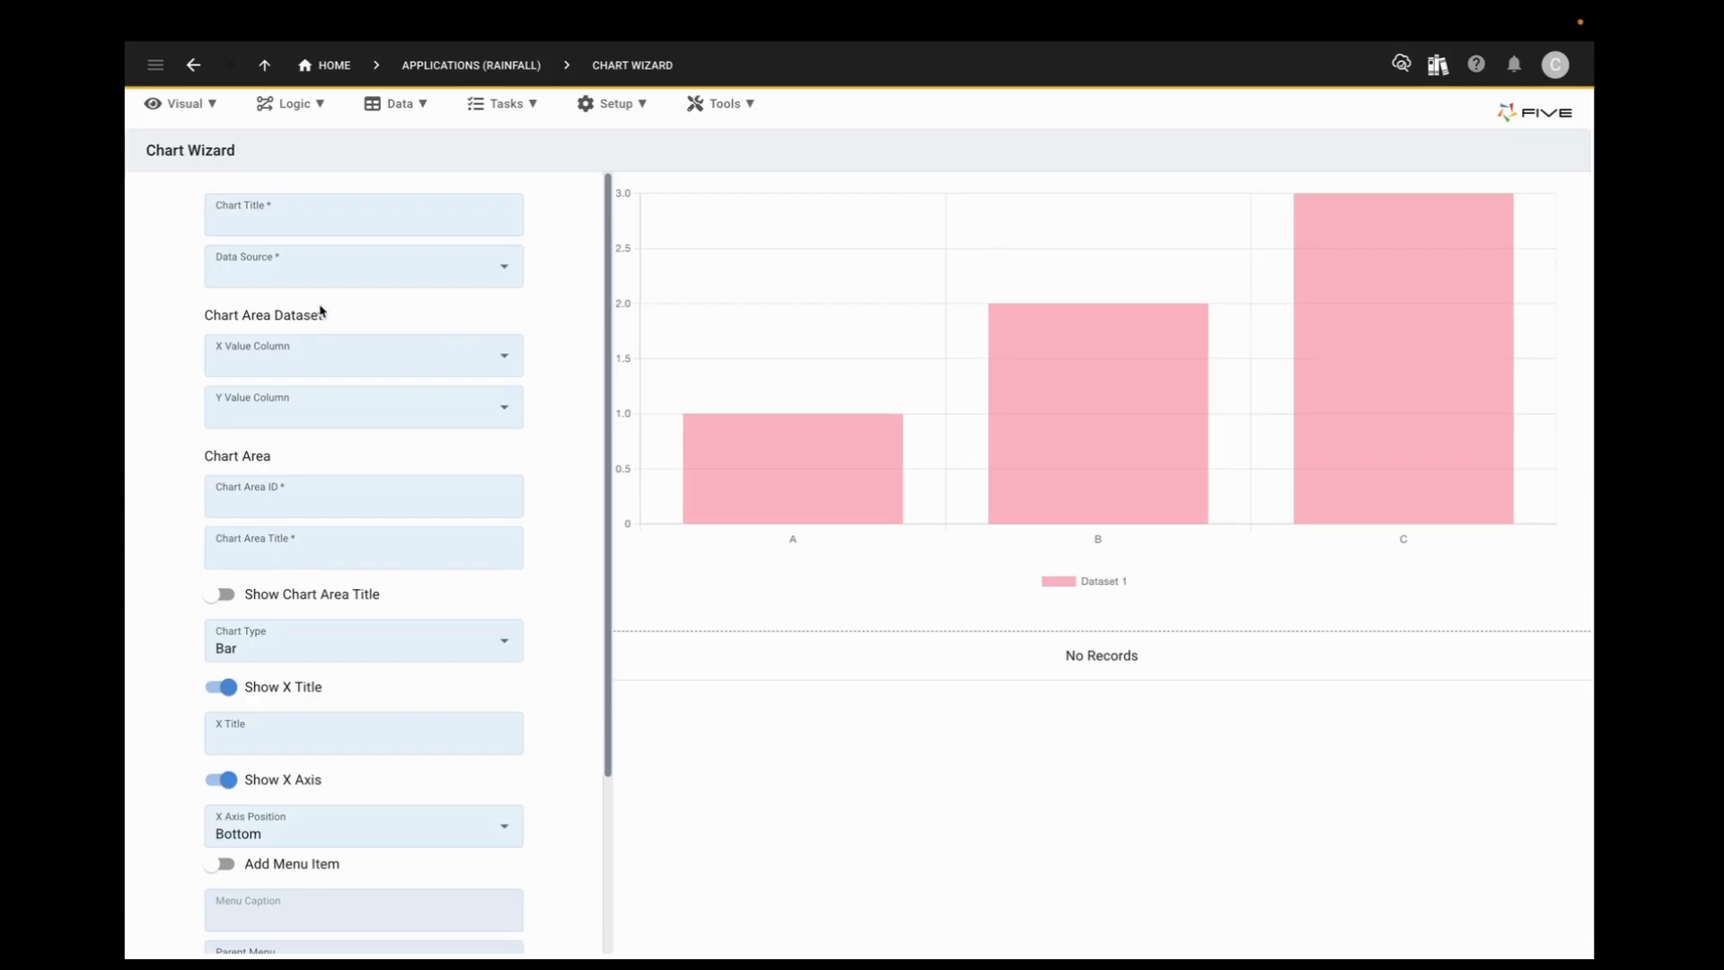
# Step: Start a chart in the Chart Wizard titled Monthly Rainfall 2023, using RainfallMonthly as its data source
pyautogui.click(218, 106)
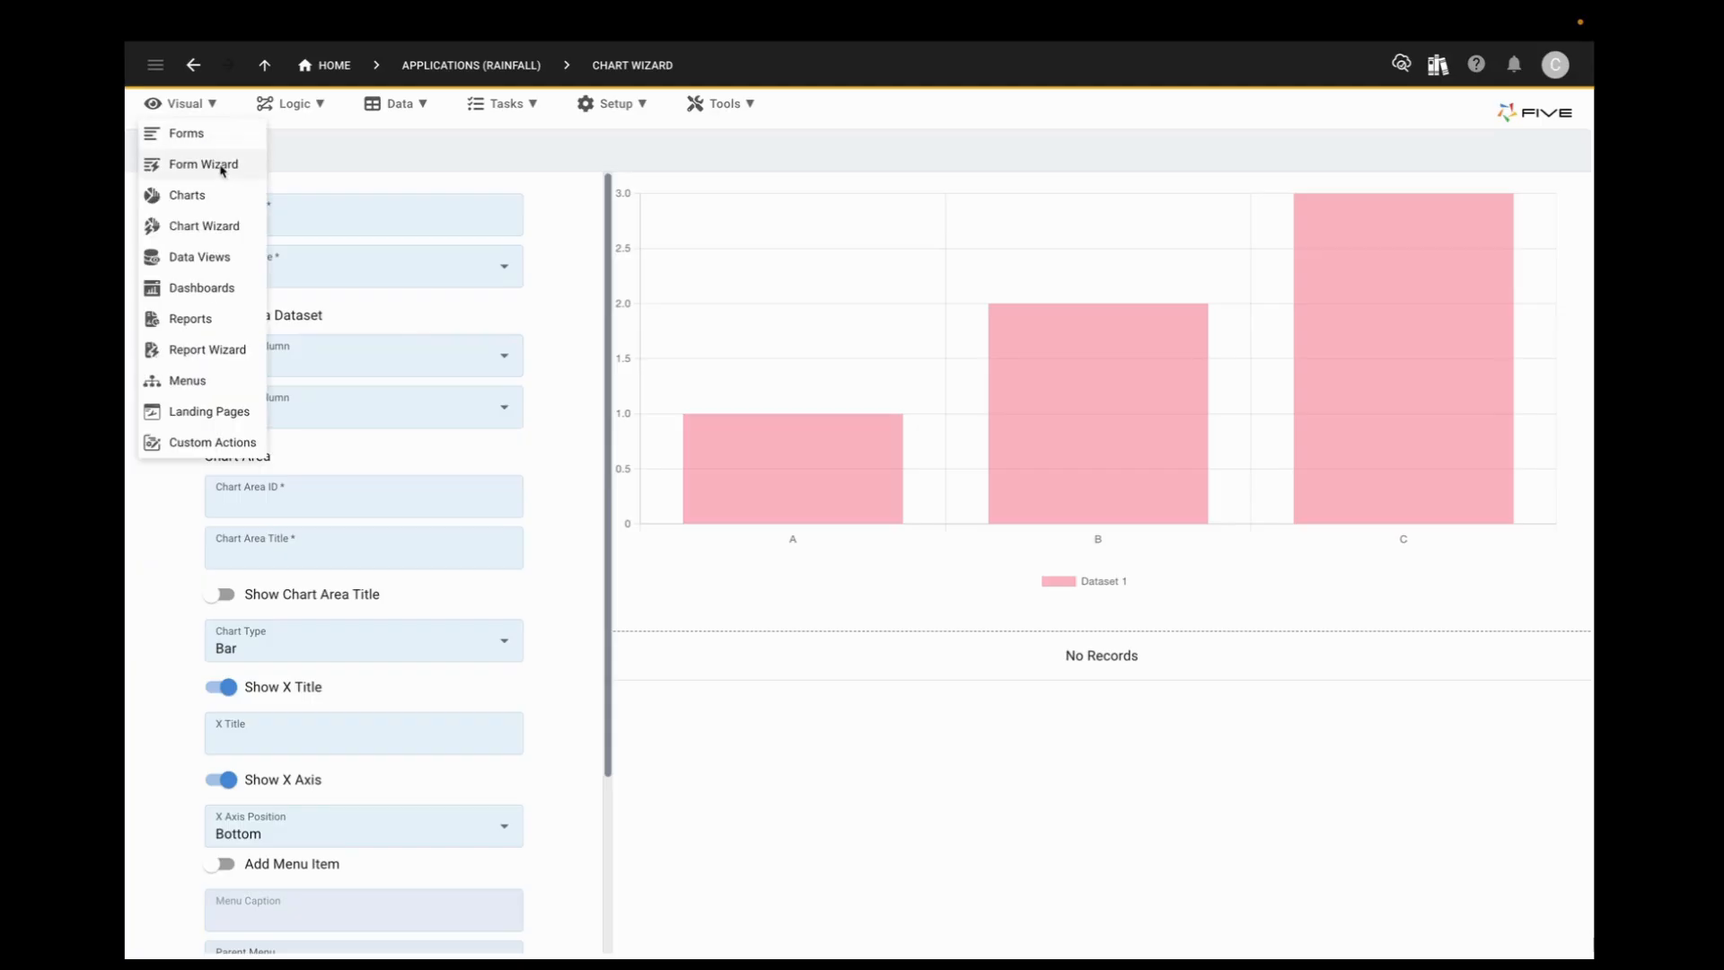
pyautogui.click(220, 227)
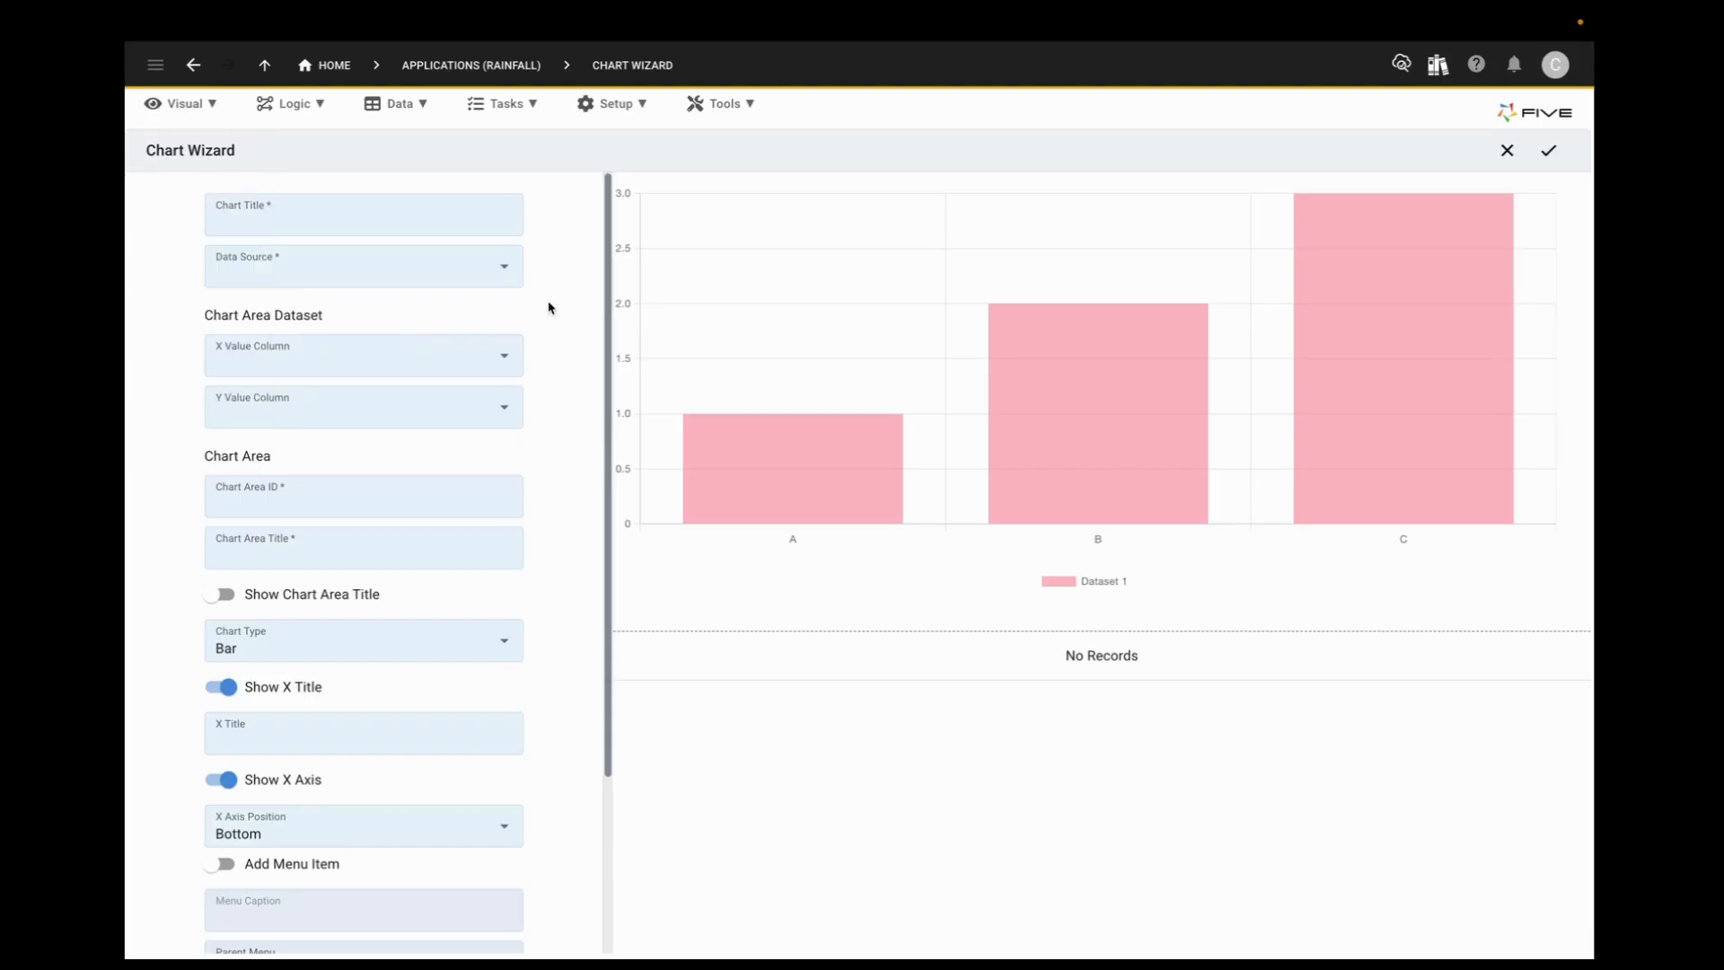
pyautogui.click(438, 218)
pyautogui.write('Monthly Rainfall 2023')
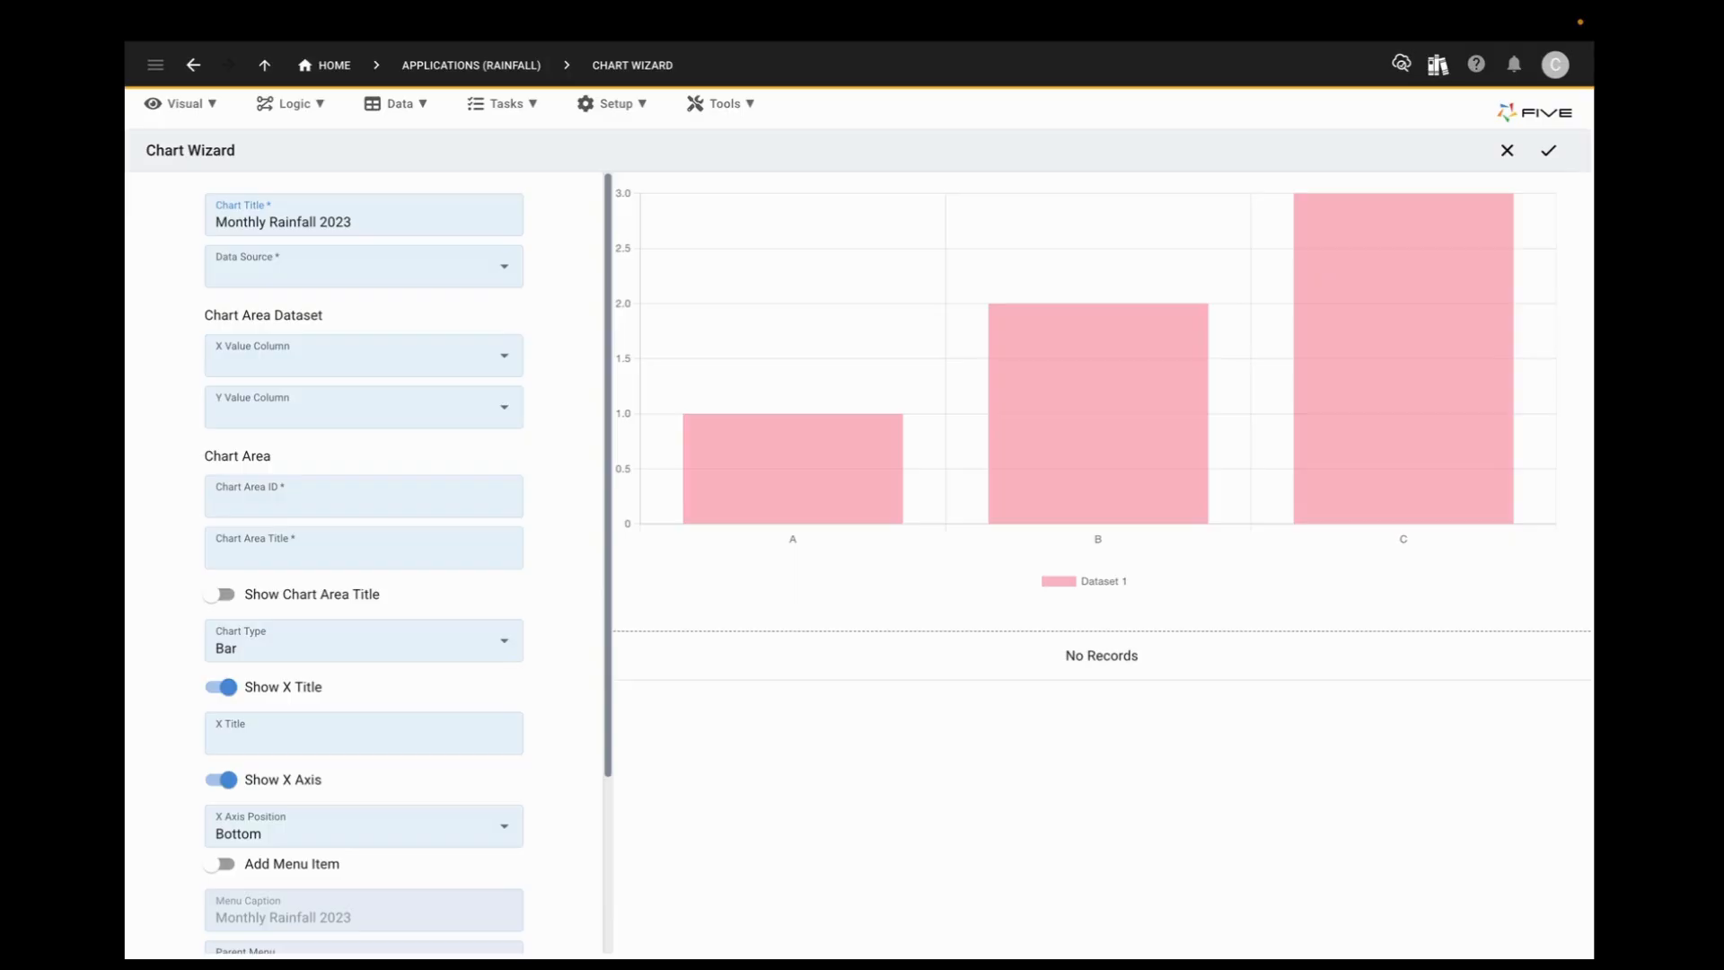
pyautogui.click(505, 268)
pyautogui.click(305, 369)
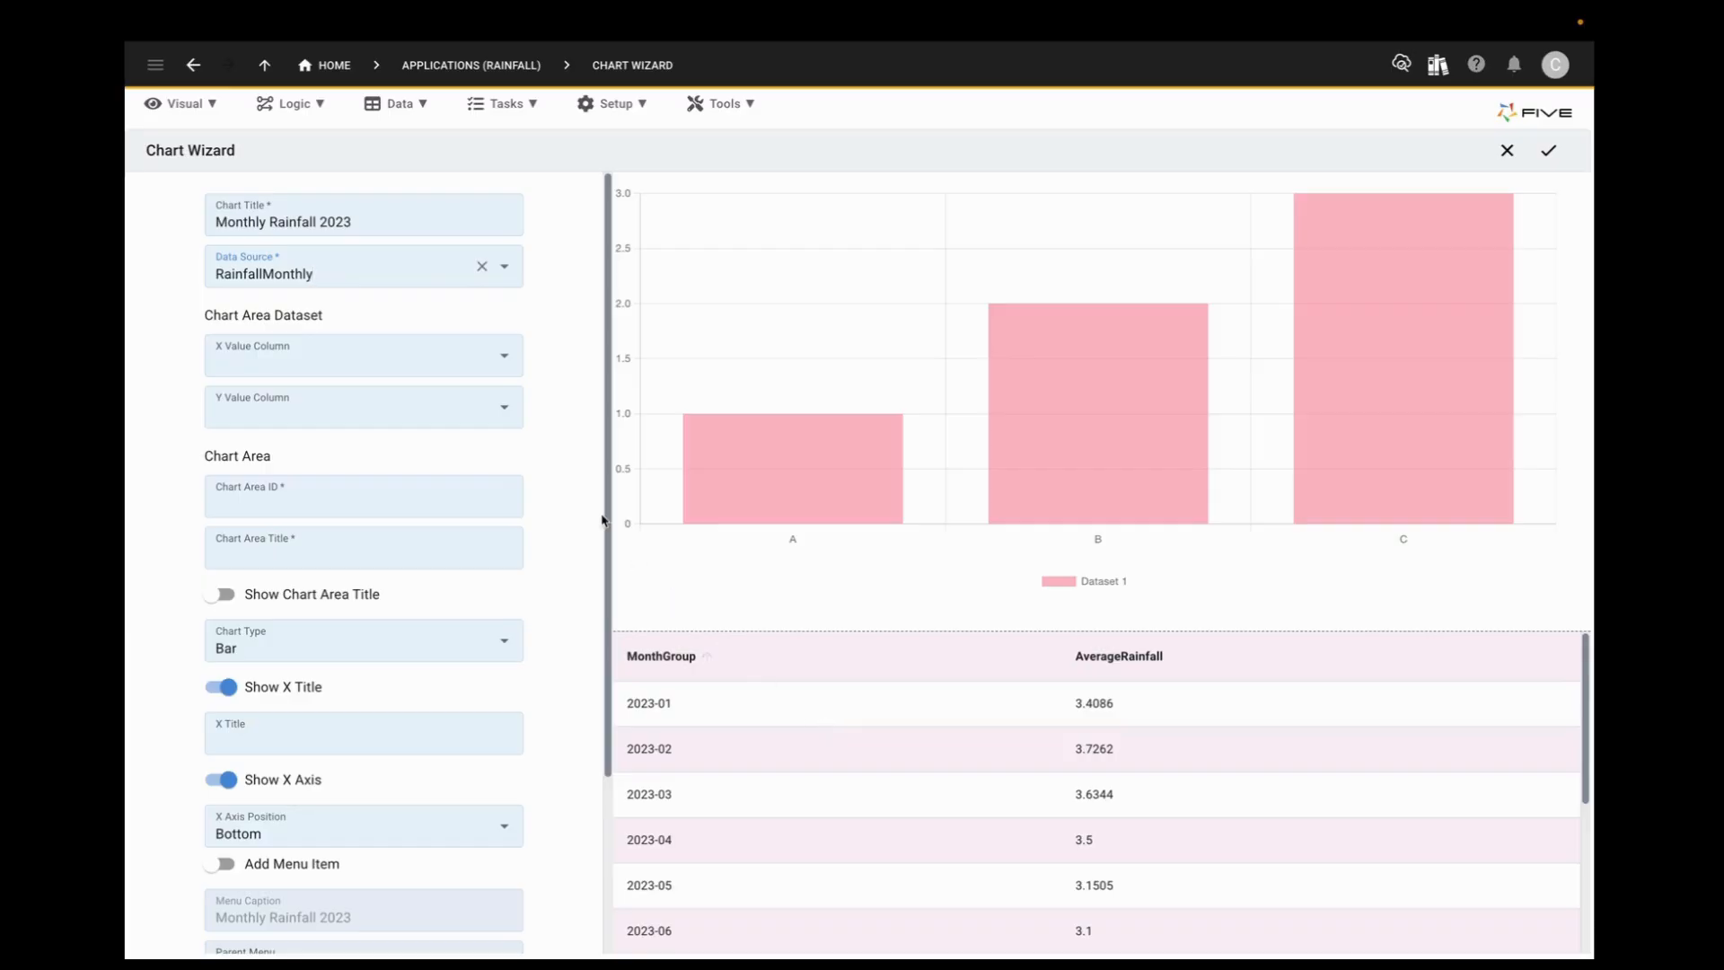
# Step: Assign MonthGroup as the X value column and AverageRainfall as the Y value column of the chart dataset
pyautogui.click(511, 365)
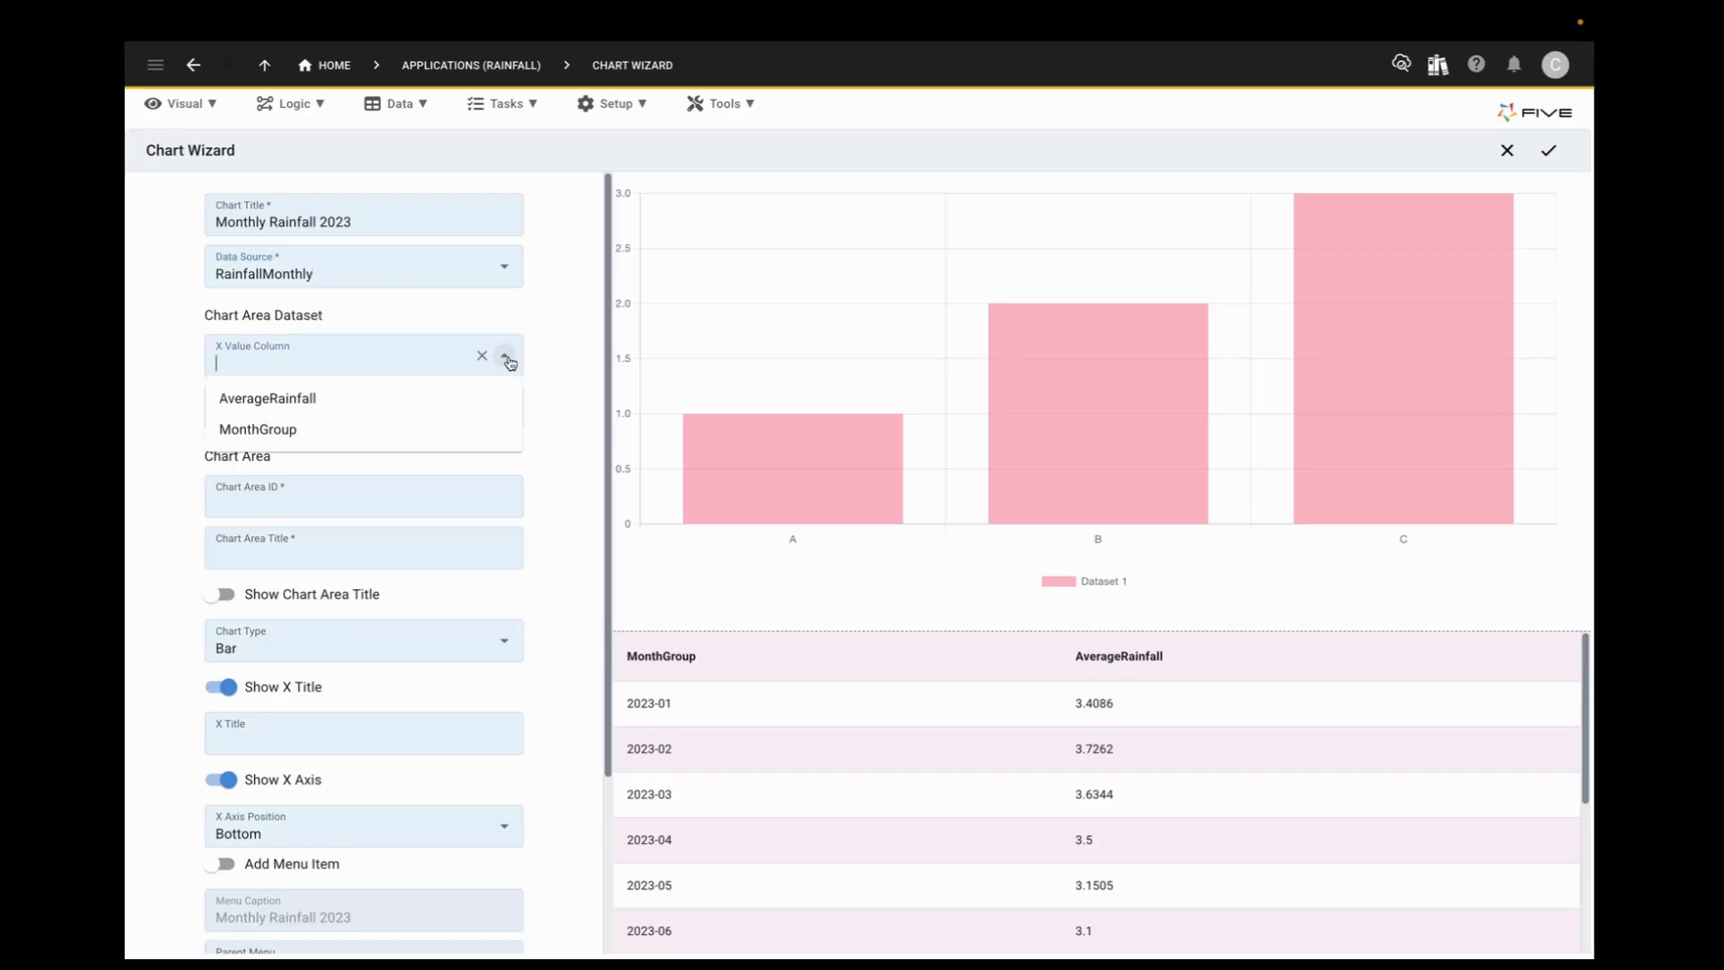
pyautogui.click(346, 431)
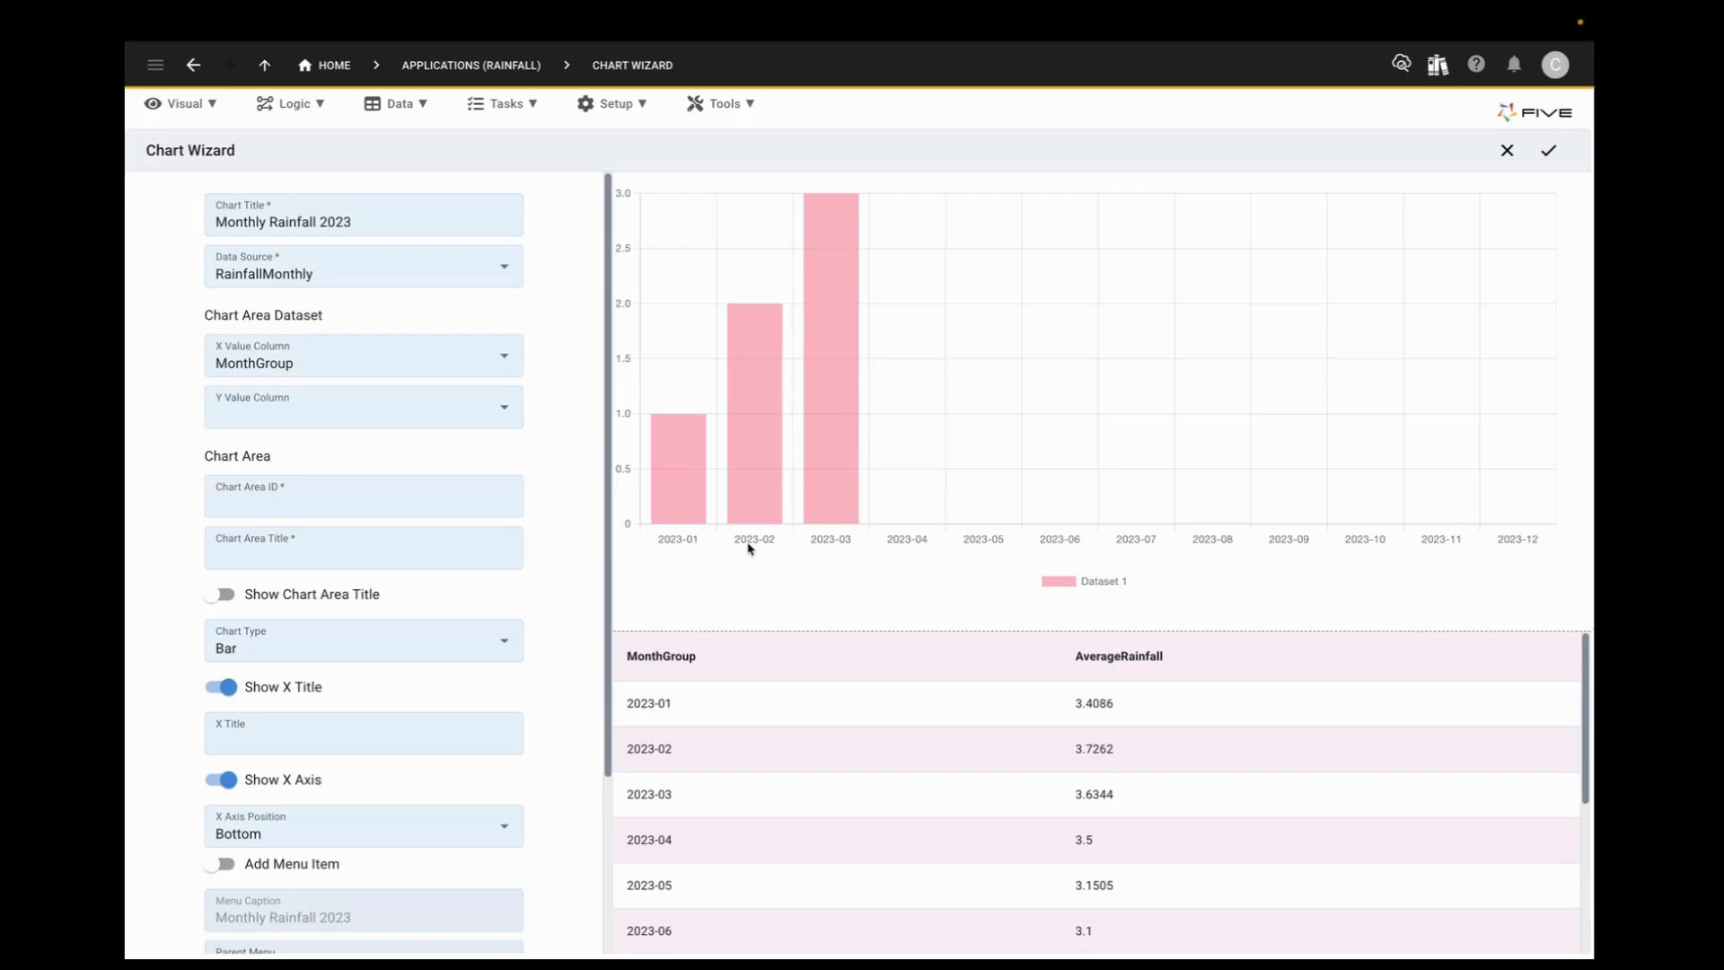
pyautogui.click(506, 410)
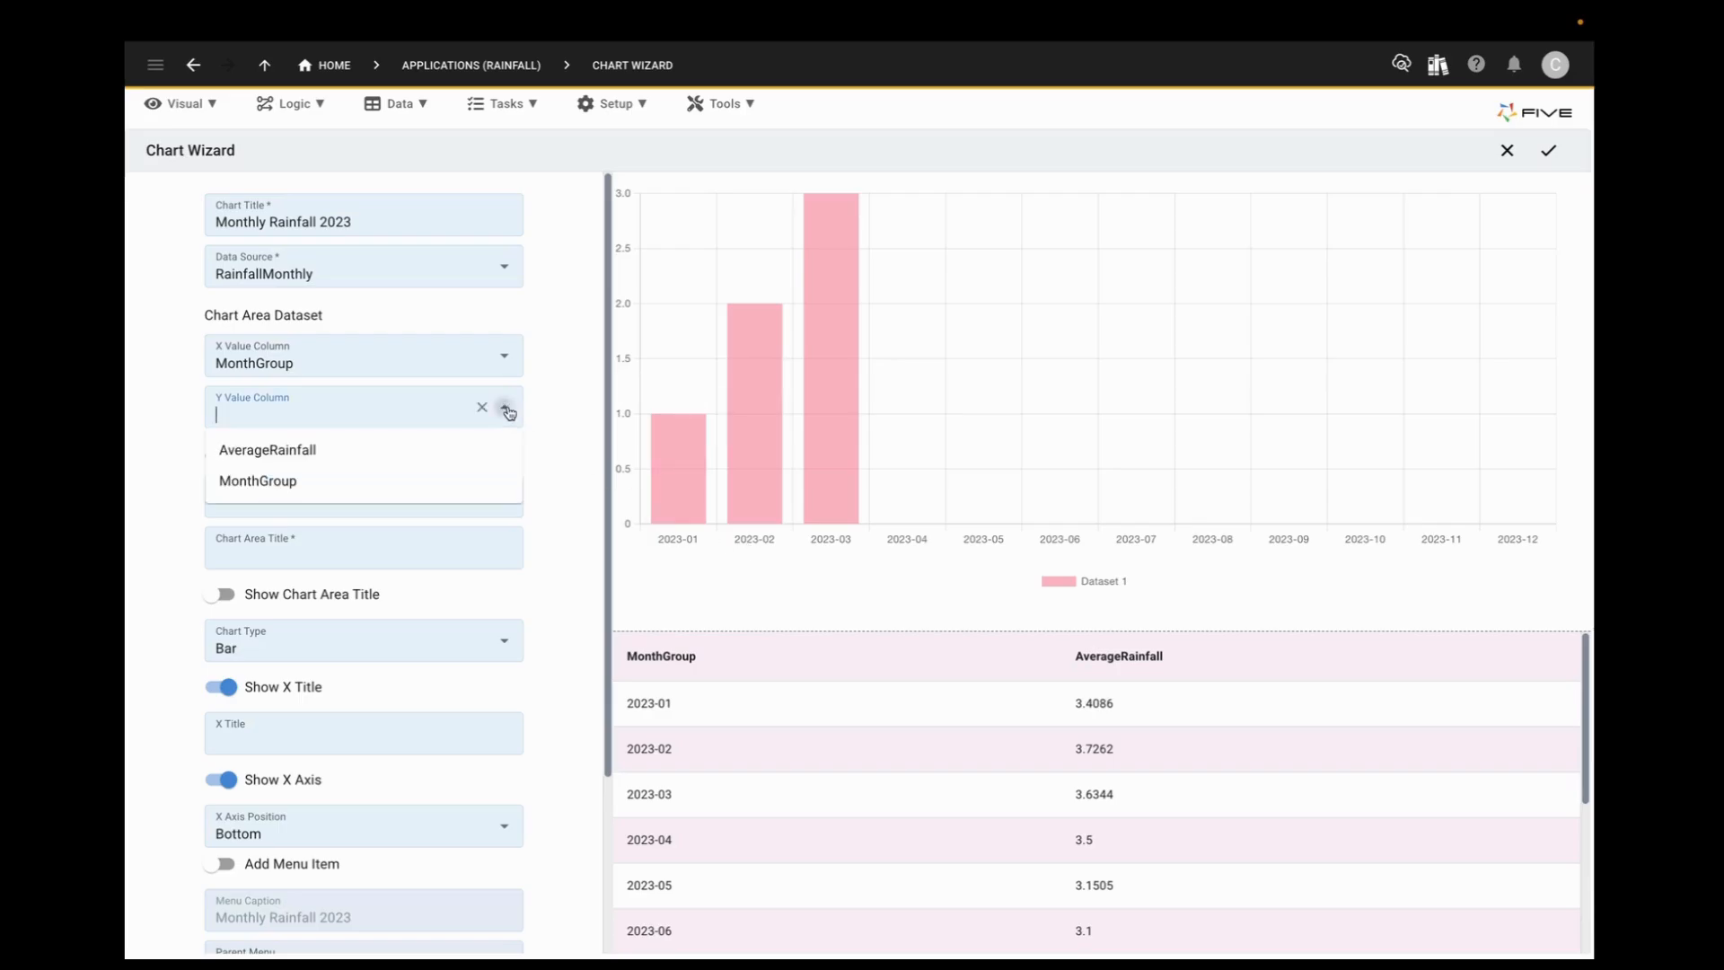
pyautogui.click(311, 454)
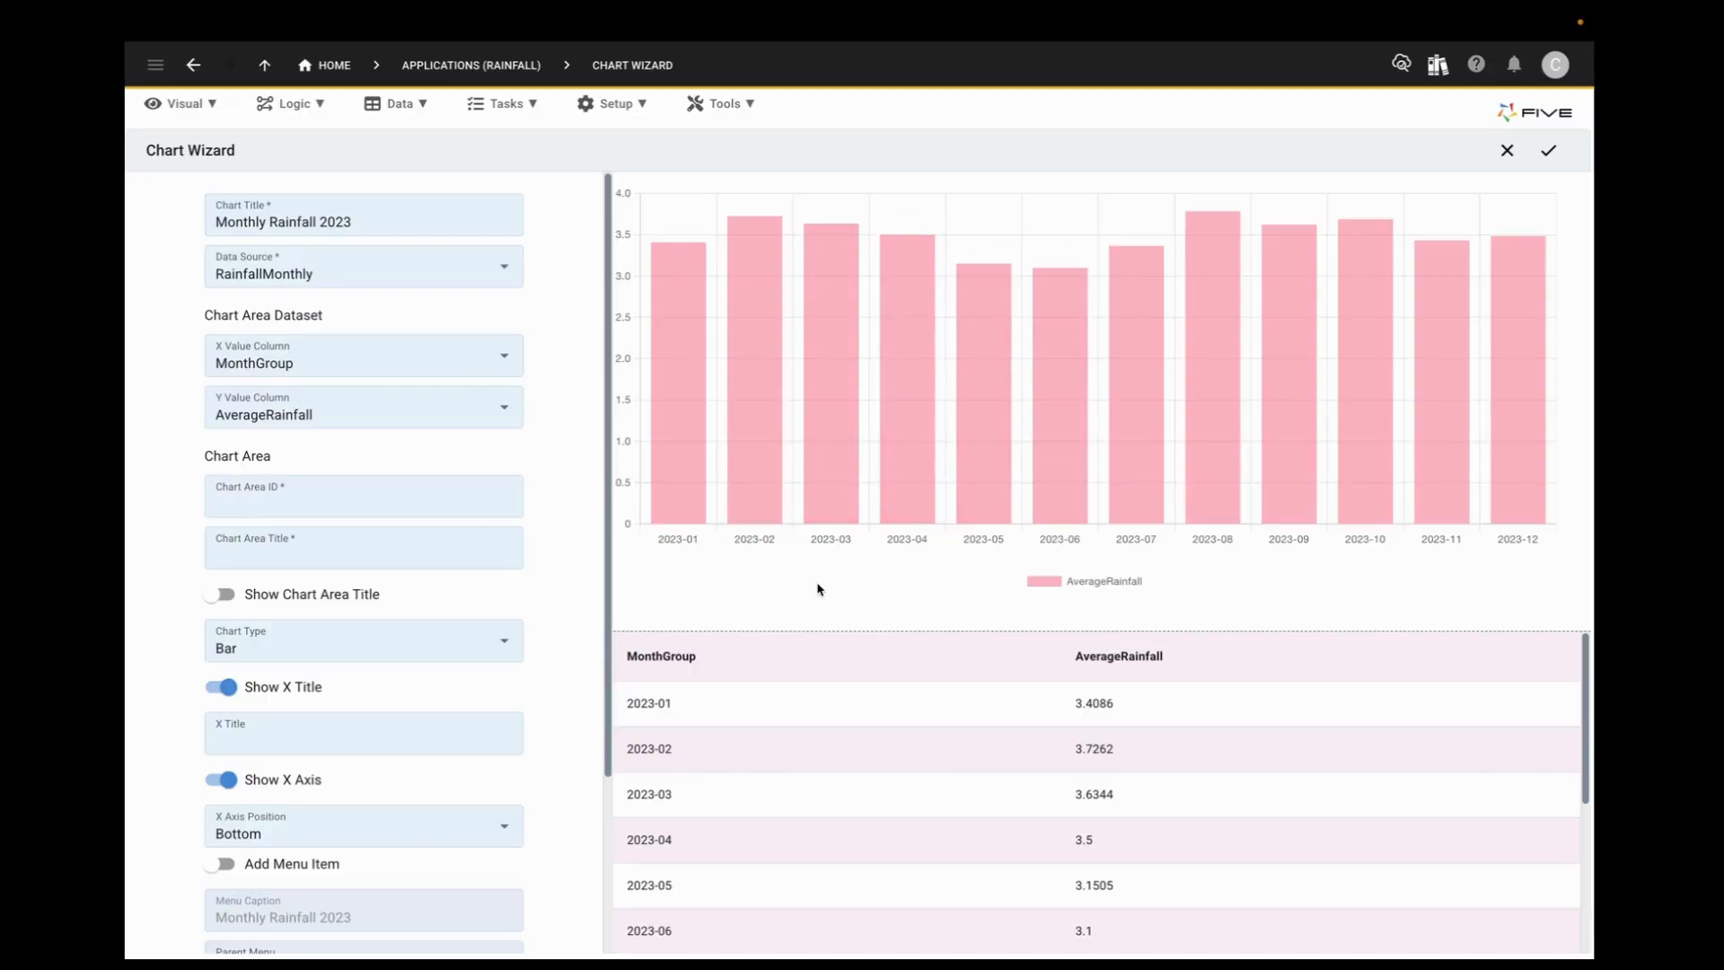
# Step: Set both the chart area ID and chart area title to 2023, and show the chart area title
pyautogui.write('2023')
pyautogui.click(366, 543)
pyautogui.write('2023')
pyautogui.click(431, 599)
pyautogui.click(222, 596)
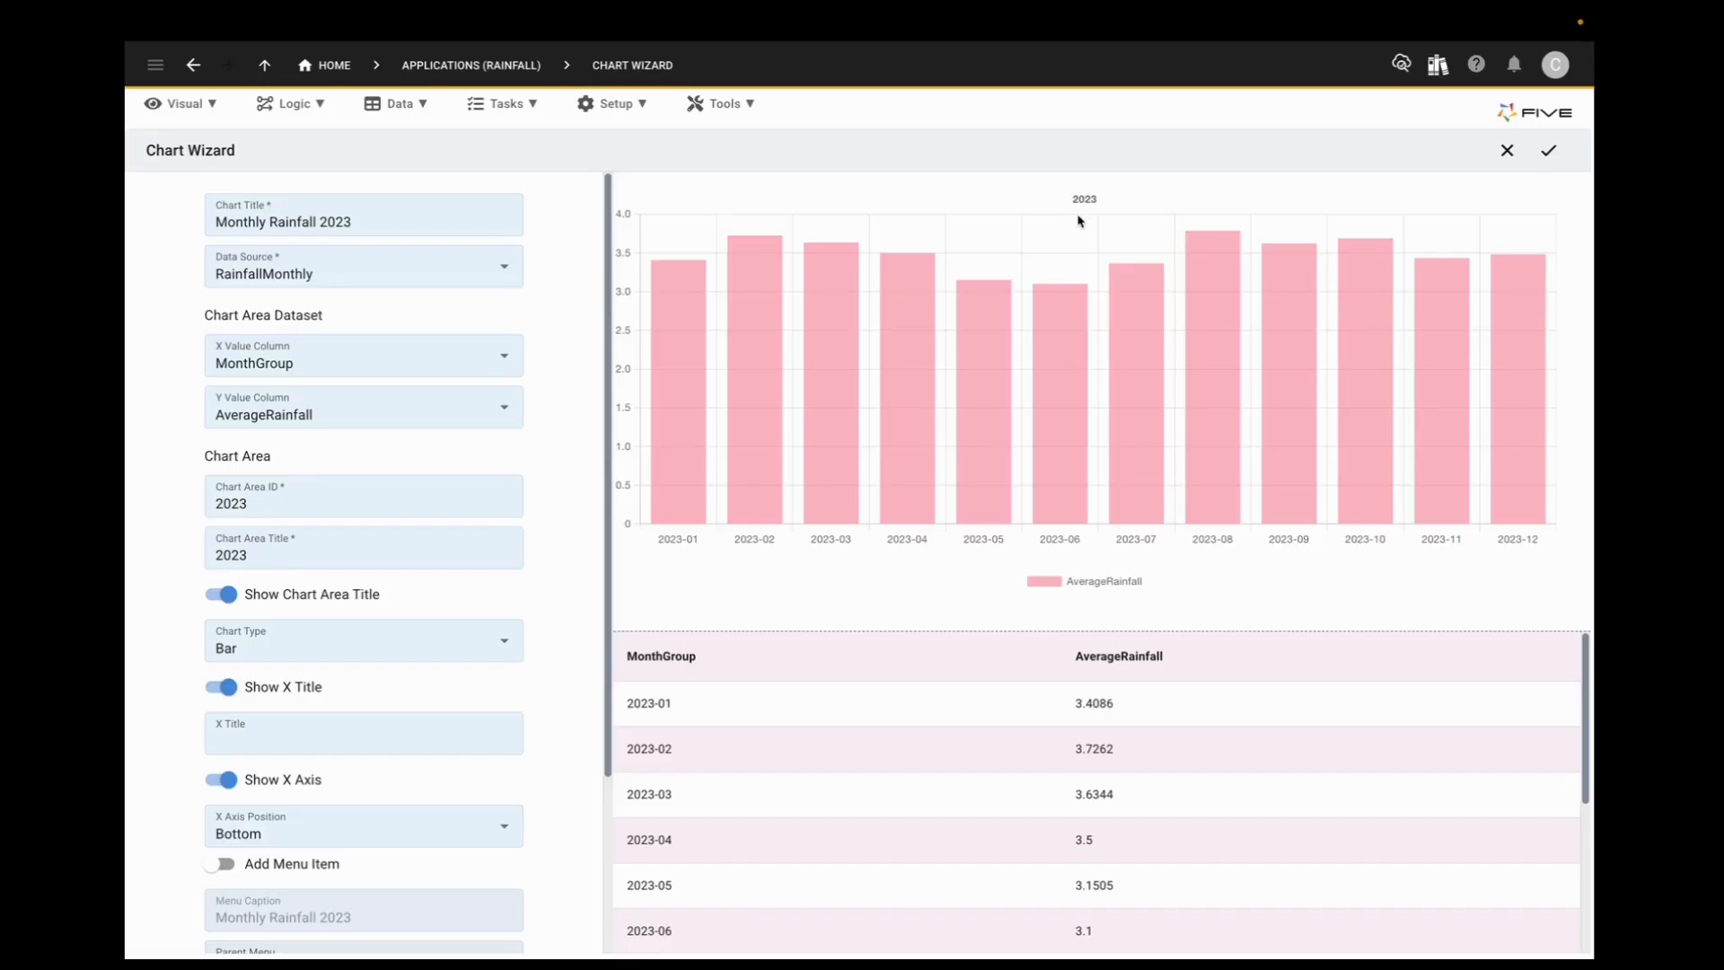
# Step: Preview the chart as Horizontal Bar and Line, and set the chart type back to Bar
pyautogui.click(506, 640)
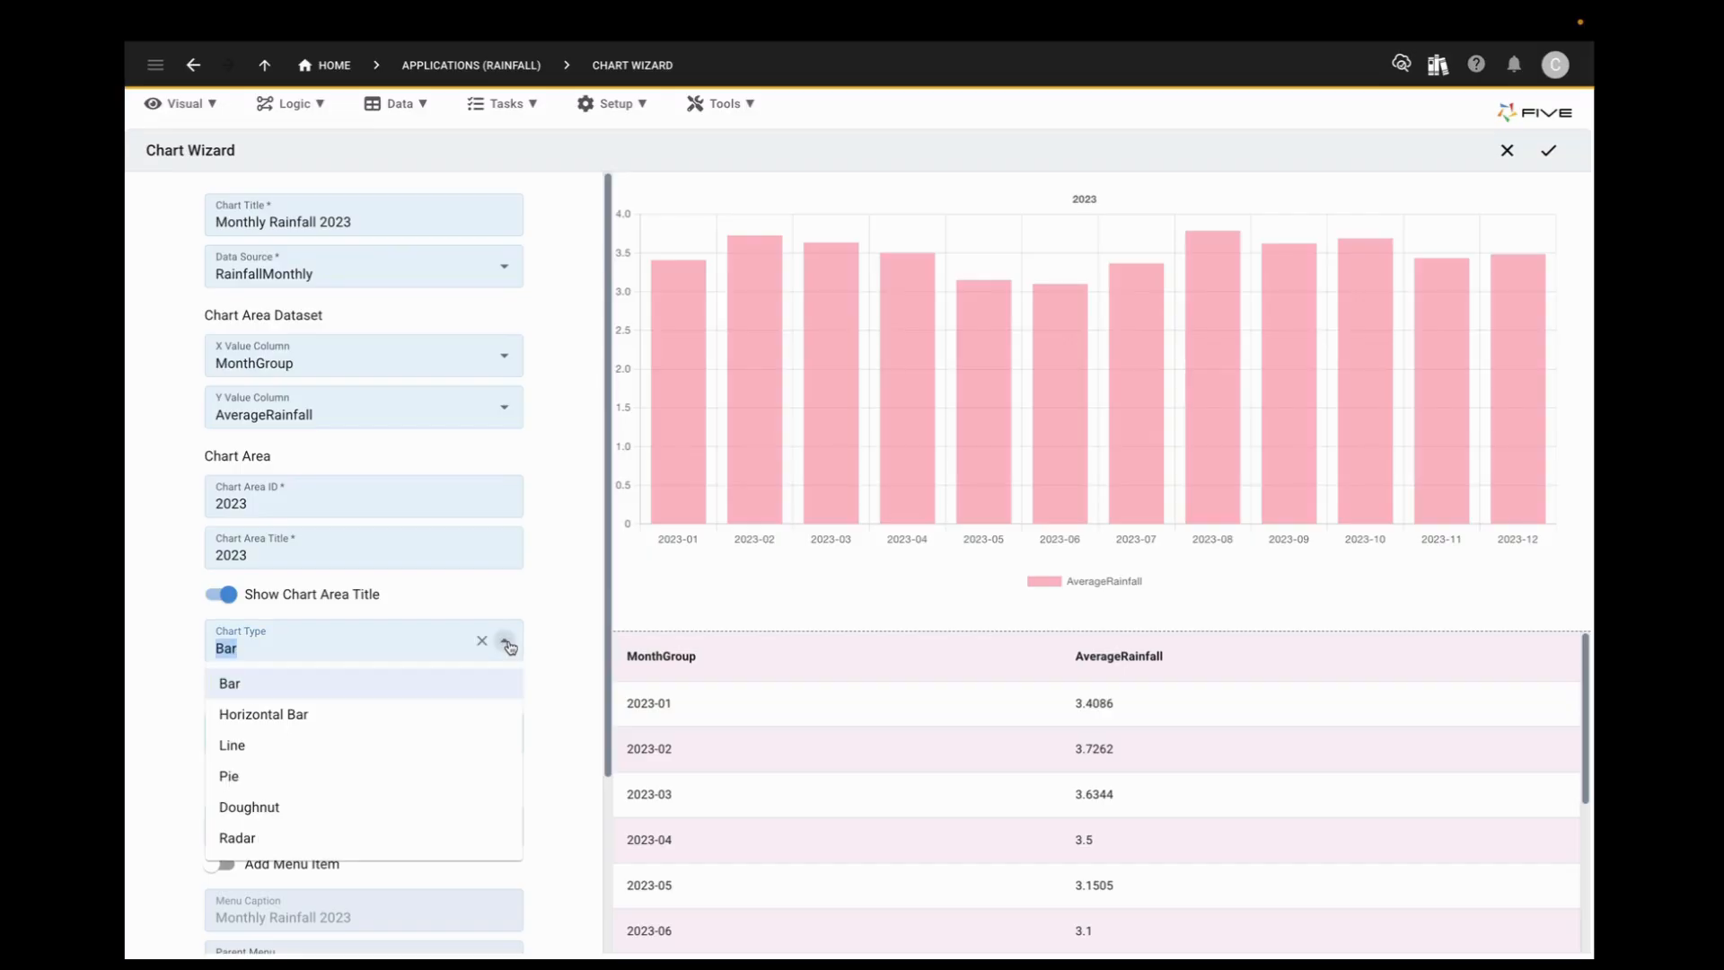
pyautogui.click(298, 716)
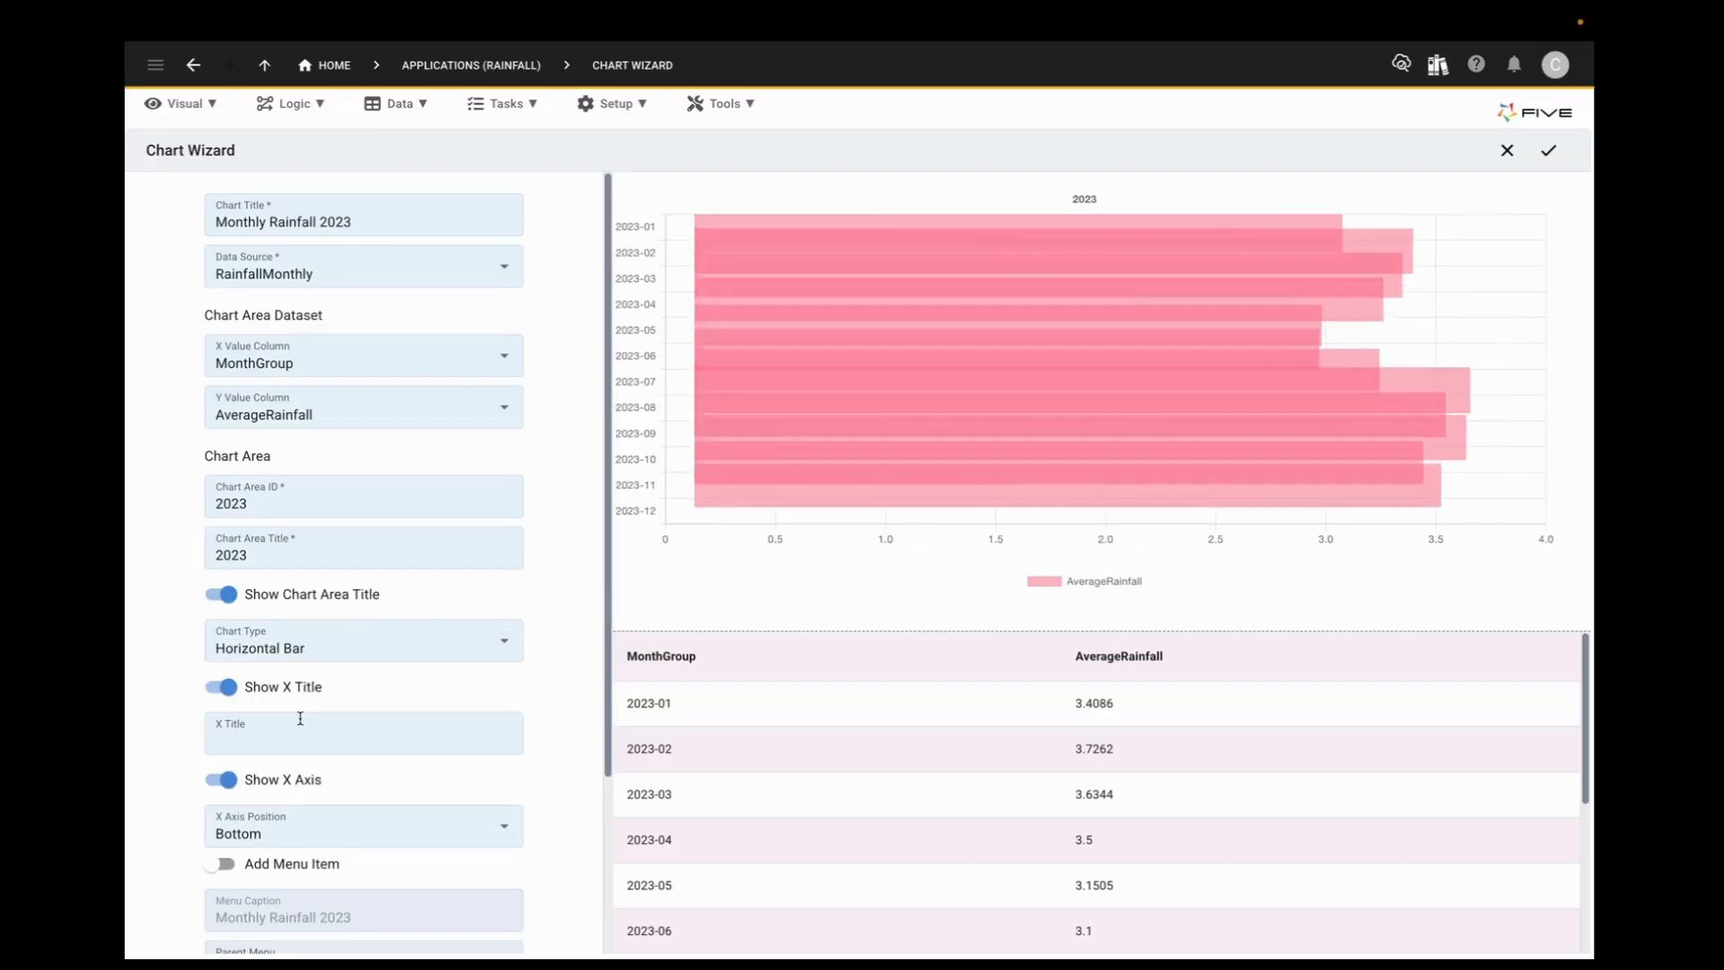
pyautogui.click(354, 641)
pyautogui.click(240, 742)
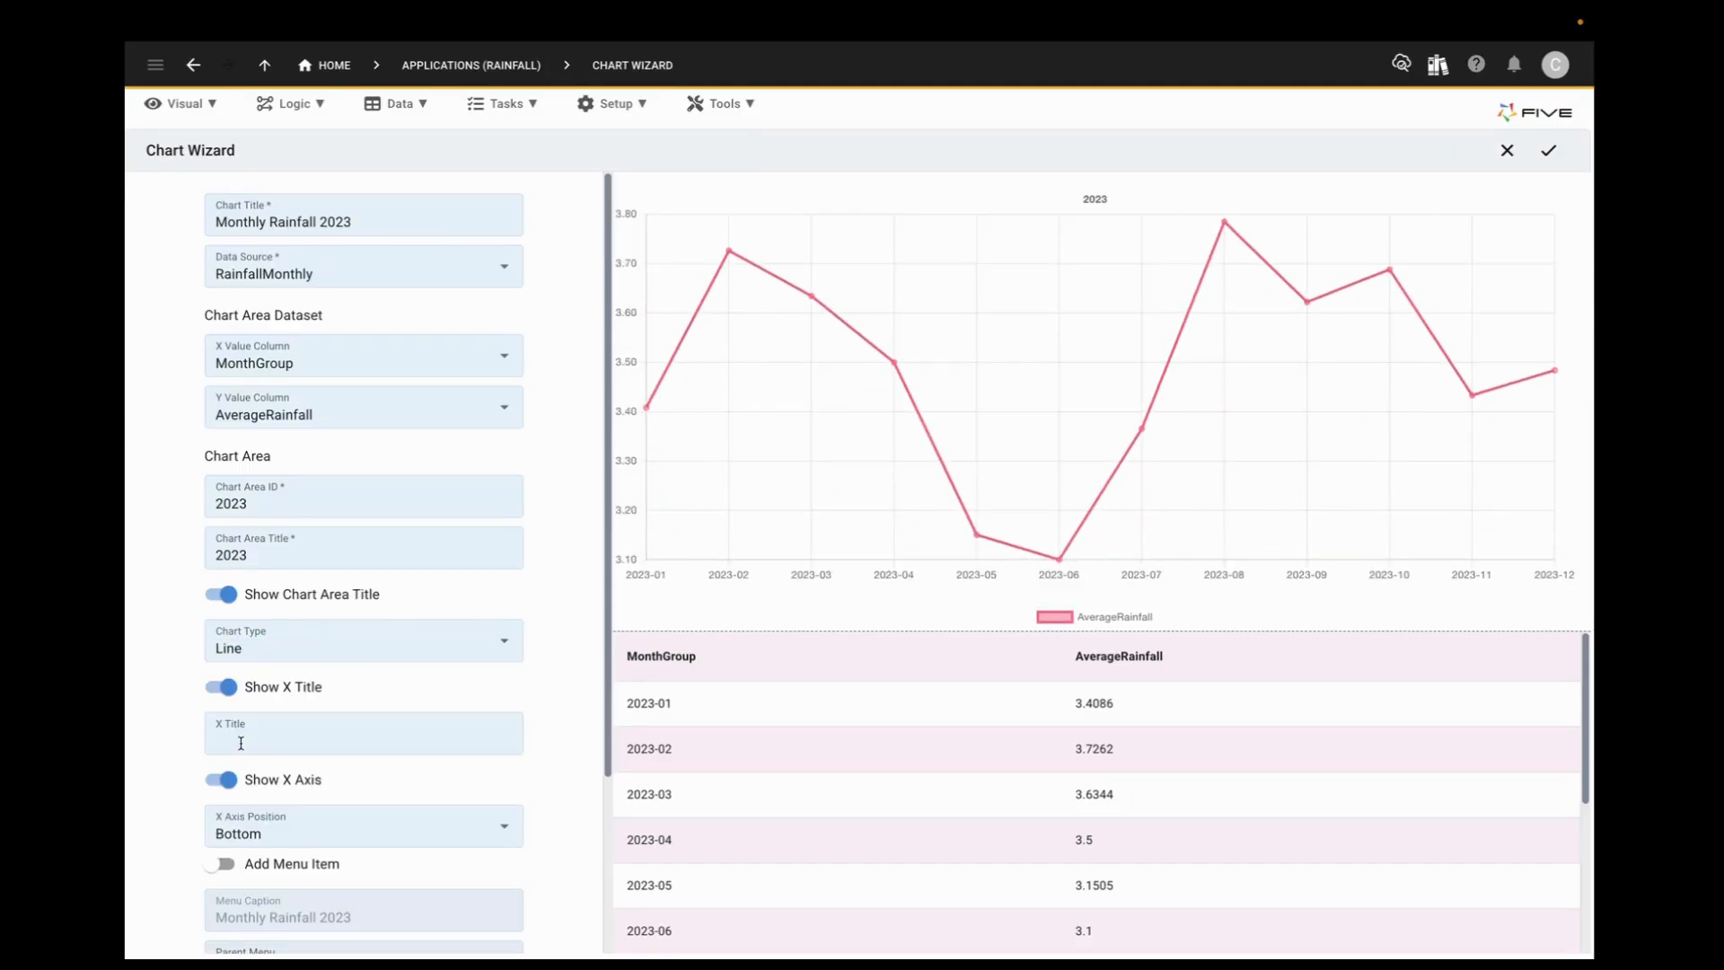
pyautogui.click(374, 643)
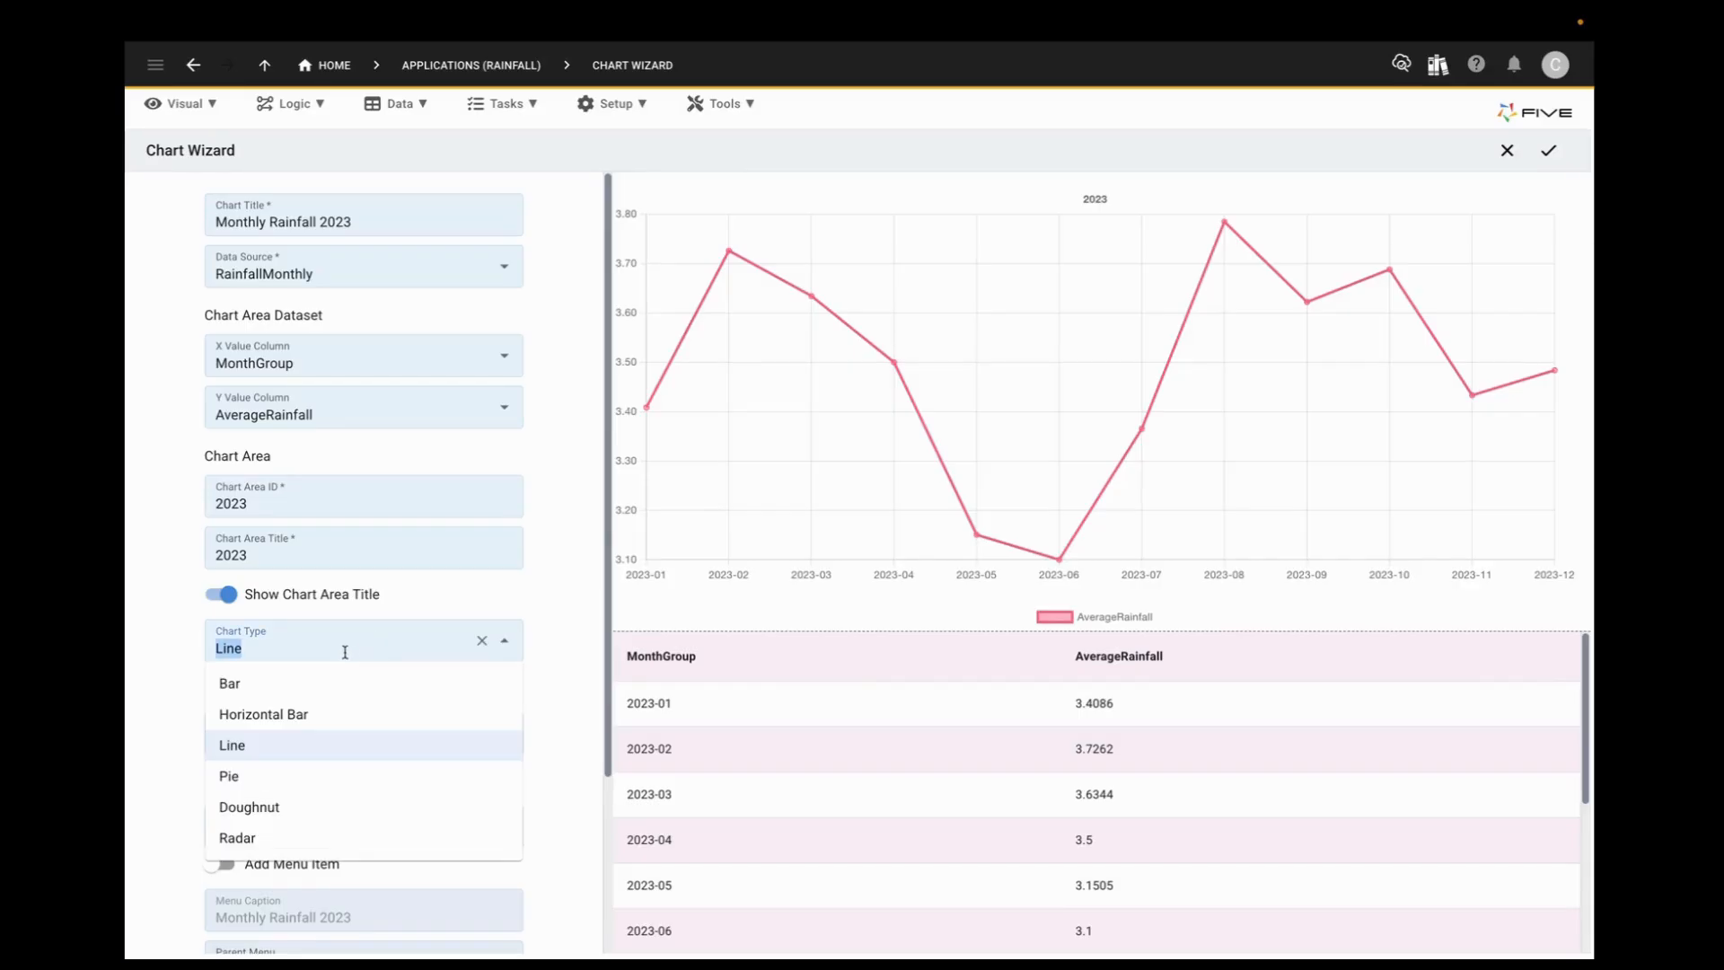
pyautogui.click(251, 686)
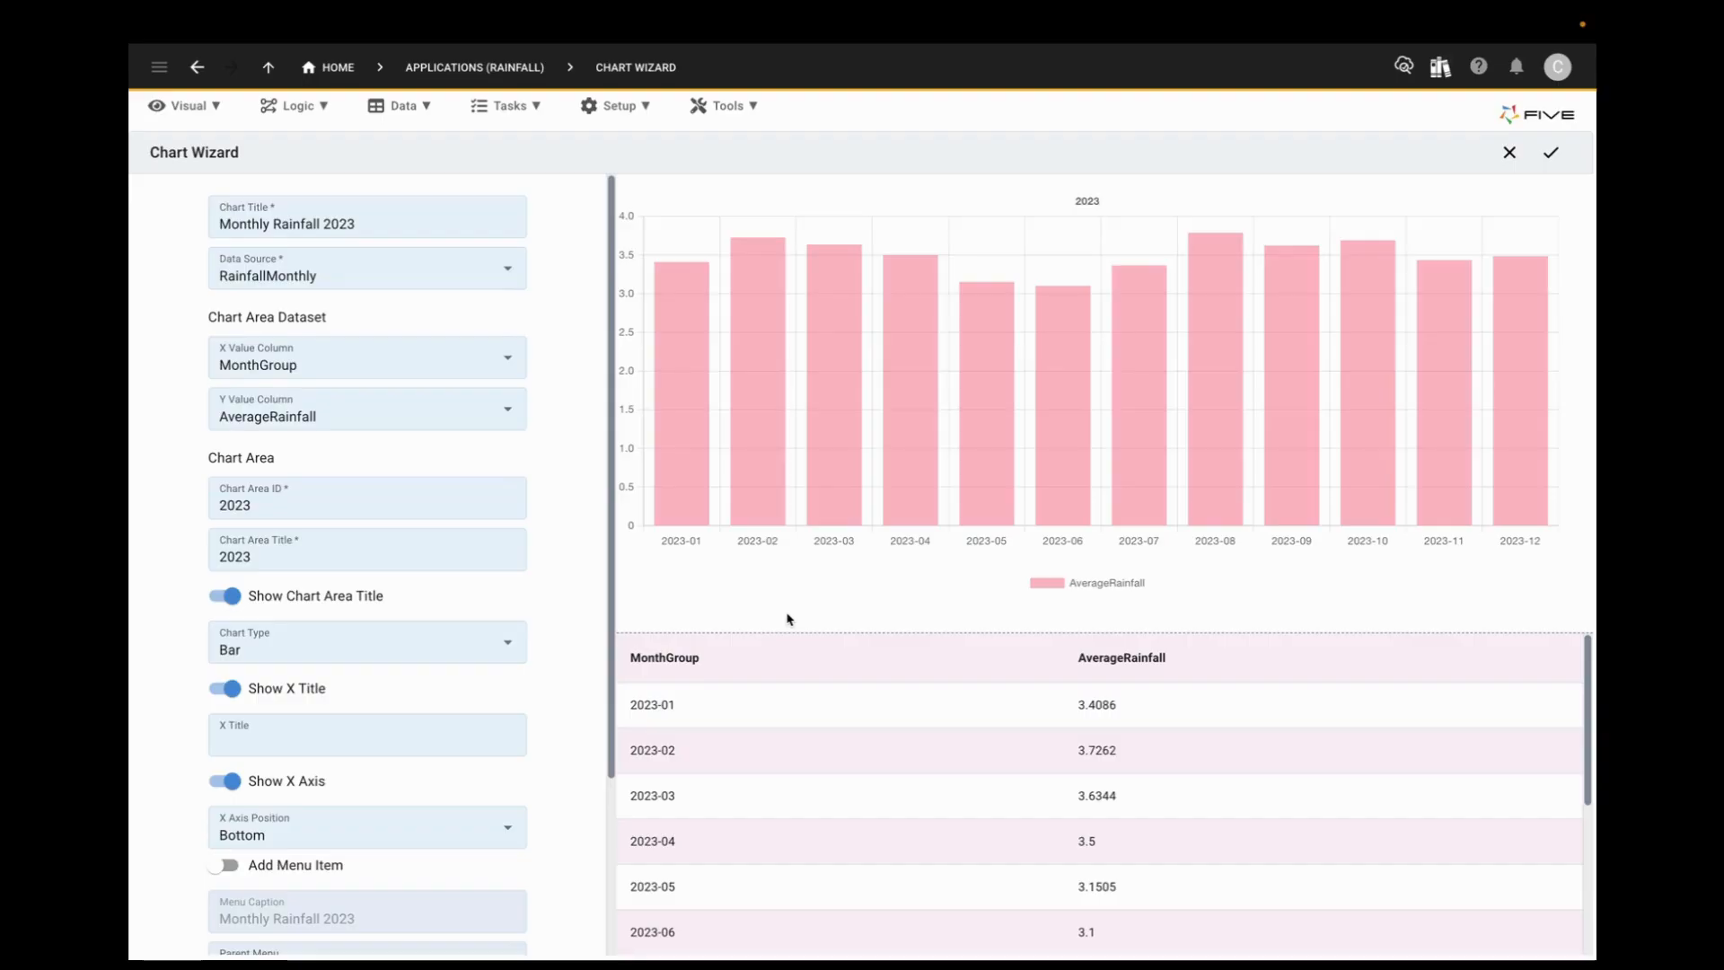
# Step: Title the X axis Month and switch the X title's display off and on again
pyautogui.click(427, 743)
pyautogui.write('Month')
pyautogui.click(226, 688)
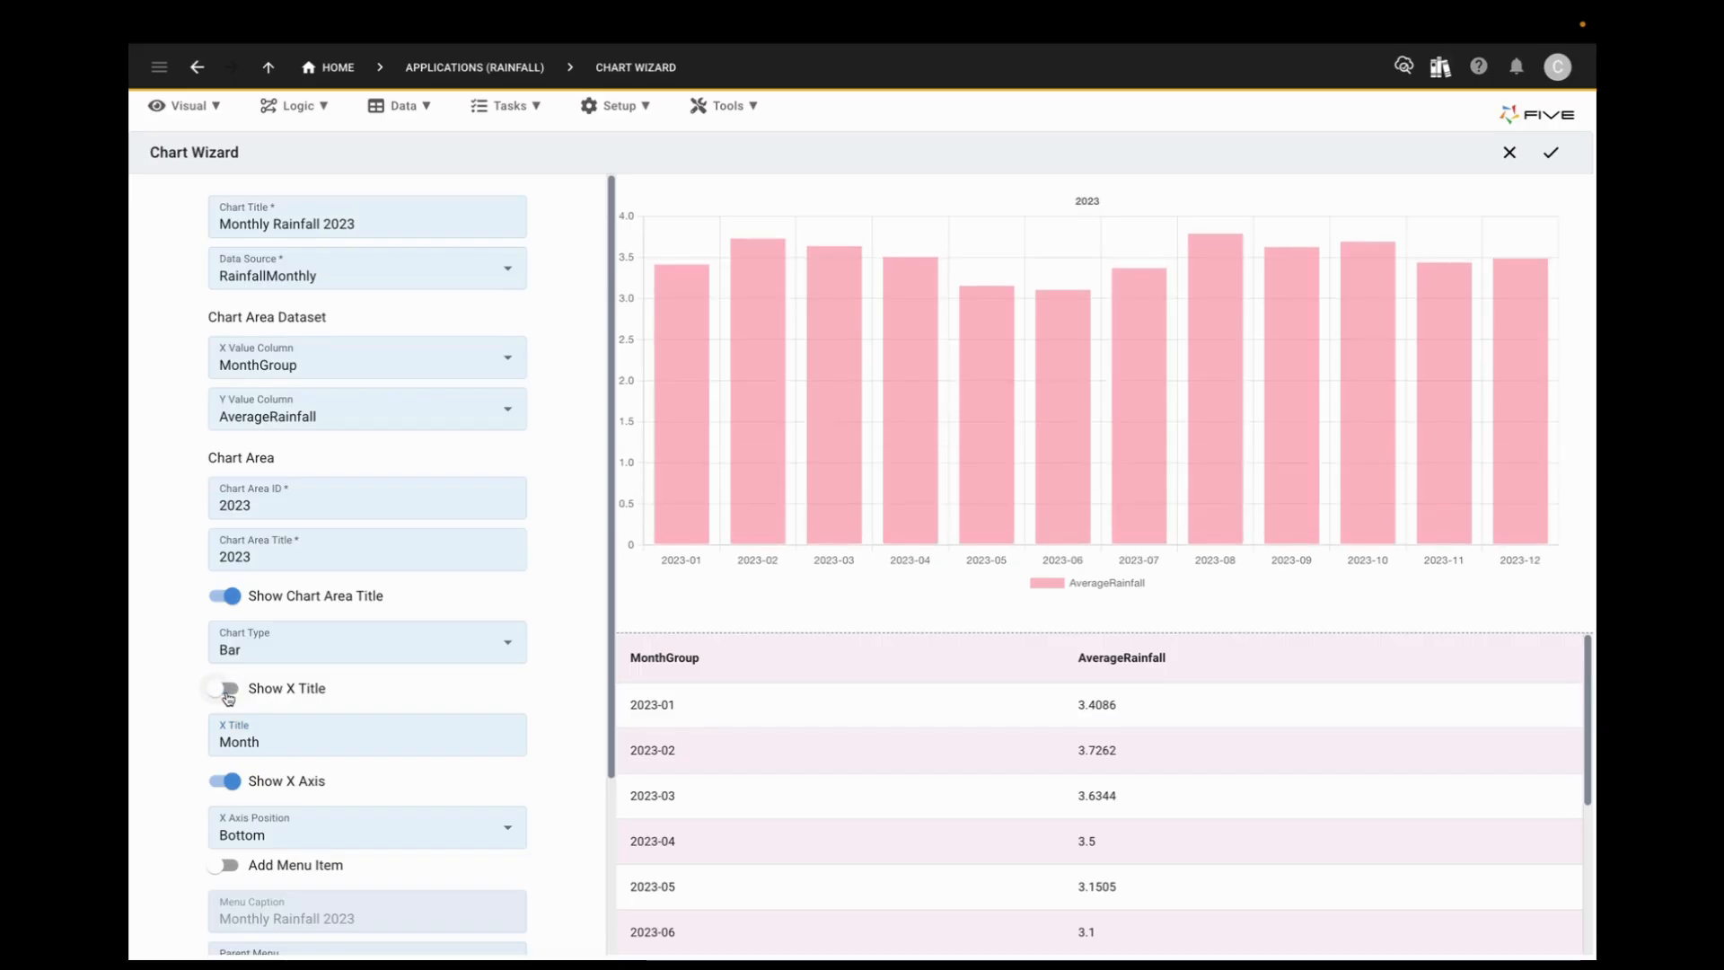
pyautogui.click(226, 688)
# Step: Try the X axis position at Top and return it to Bottom
pyautogui.scroll(-2, 420, 694)
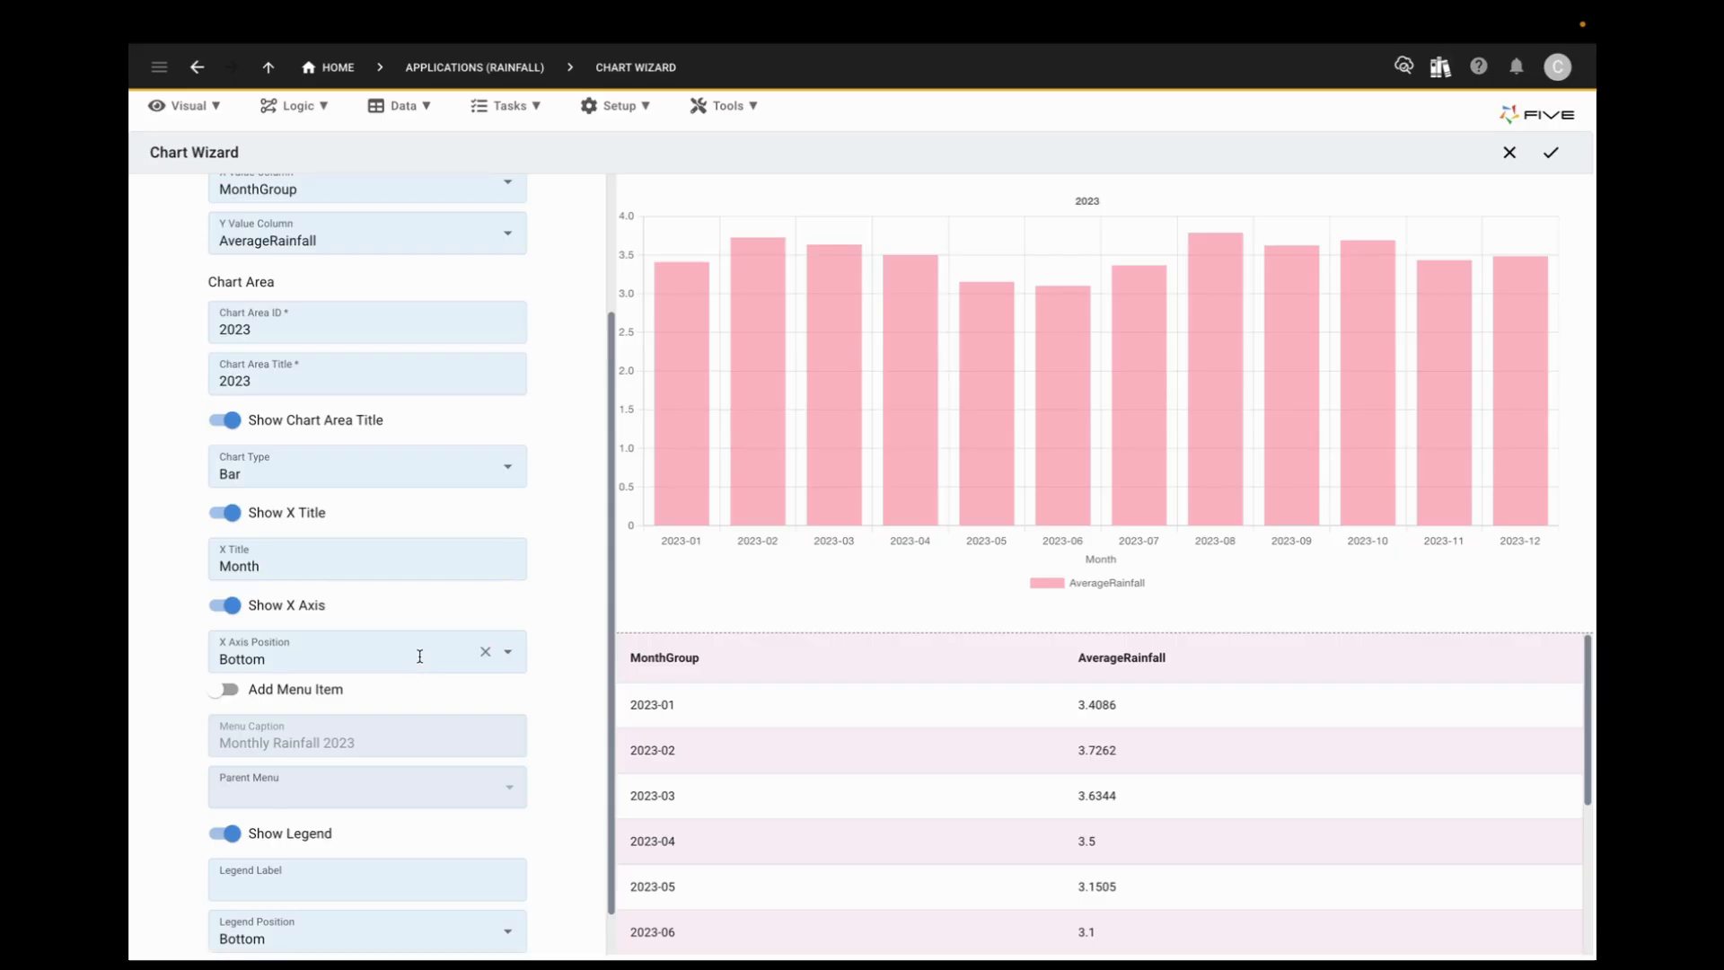
pyautogui.click(419, 657)
pyautogui.click(308, 694)
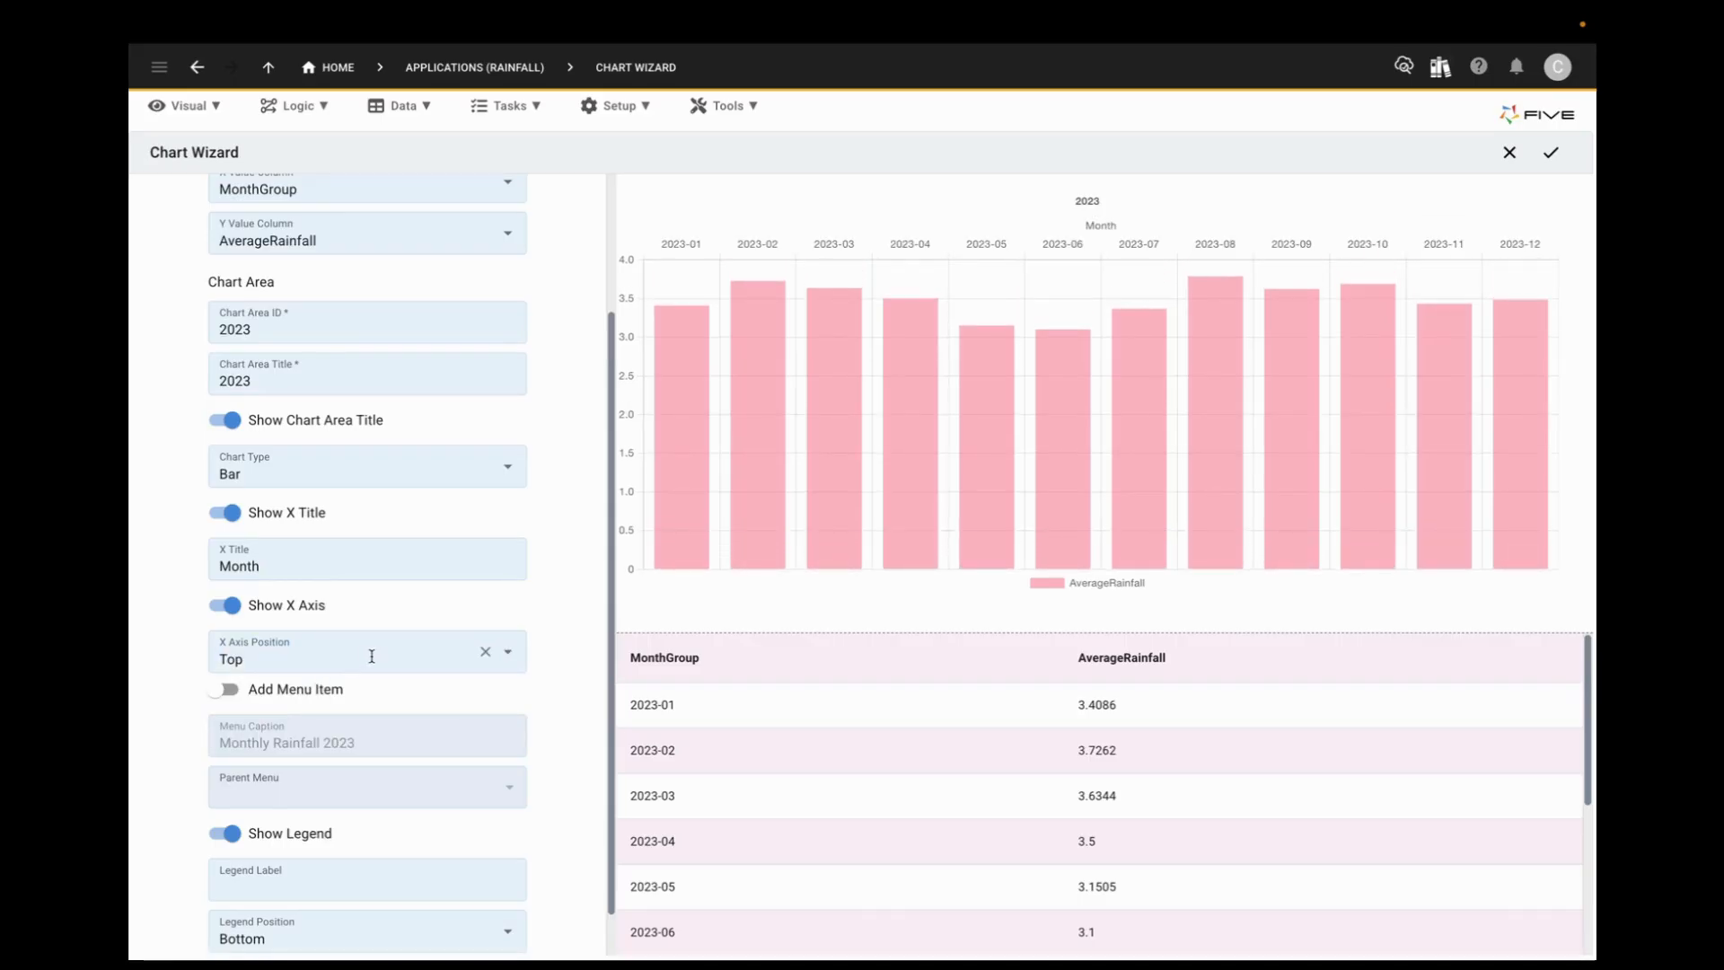
pyautogui.click(369, 655)
pyautogui.click(297, 733)
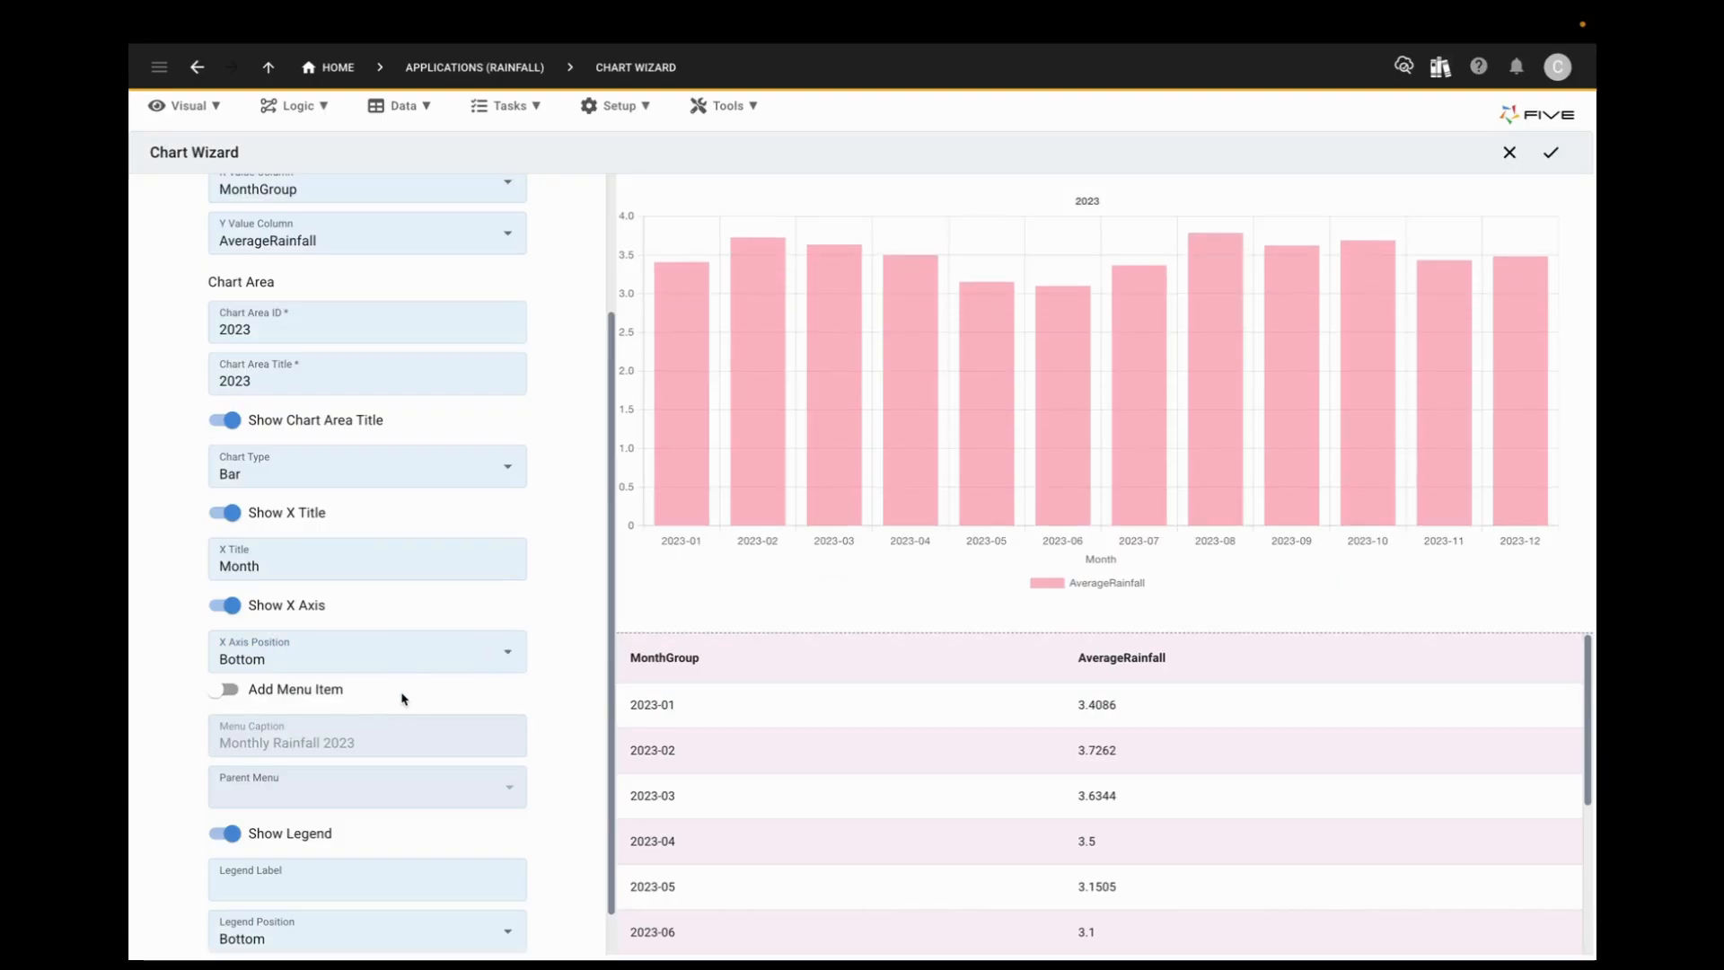
# Step: Enable a menu item for the chart, and keep the legend shown with the label Average
pyautogui.click(227, 690)
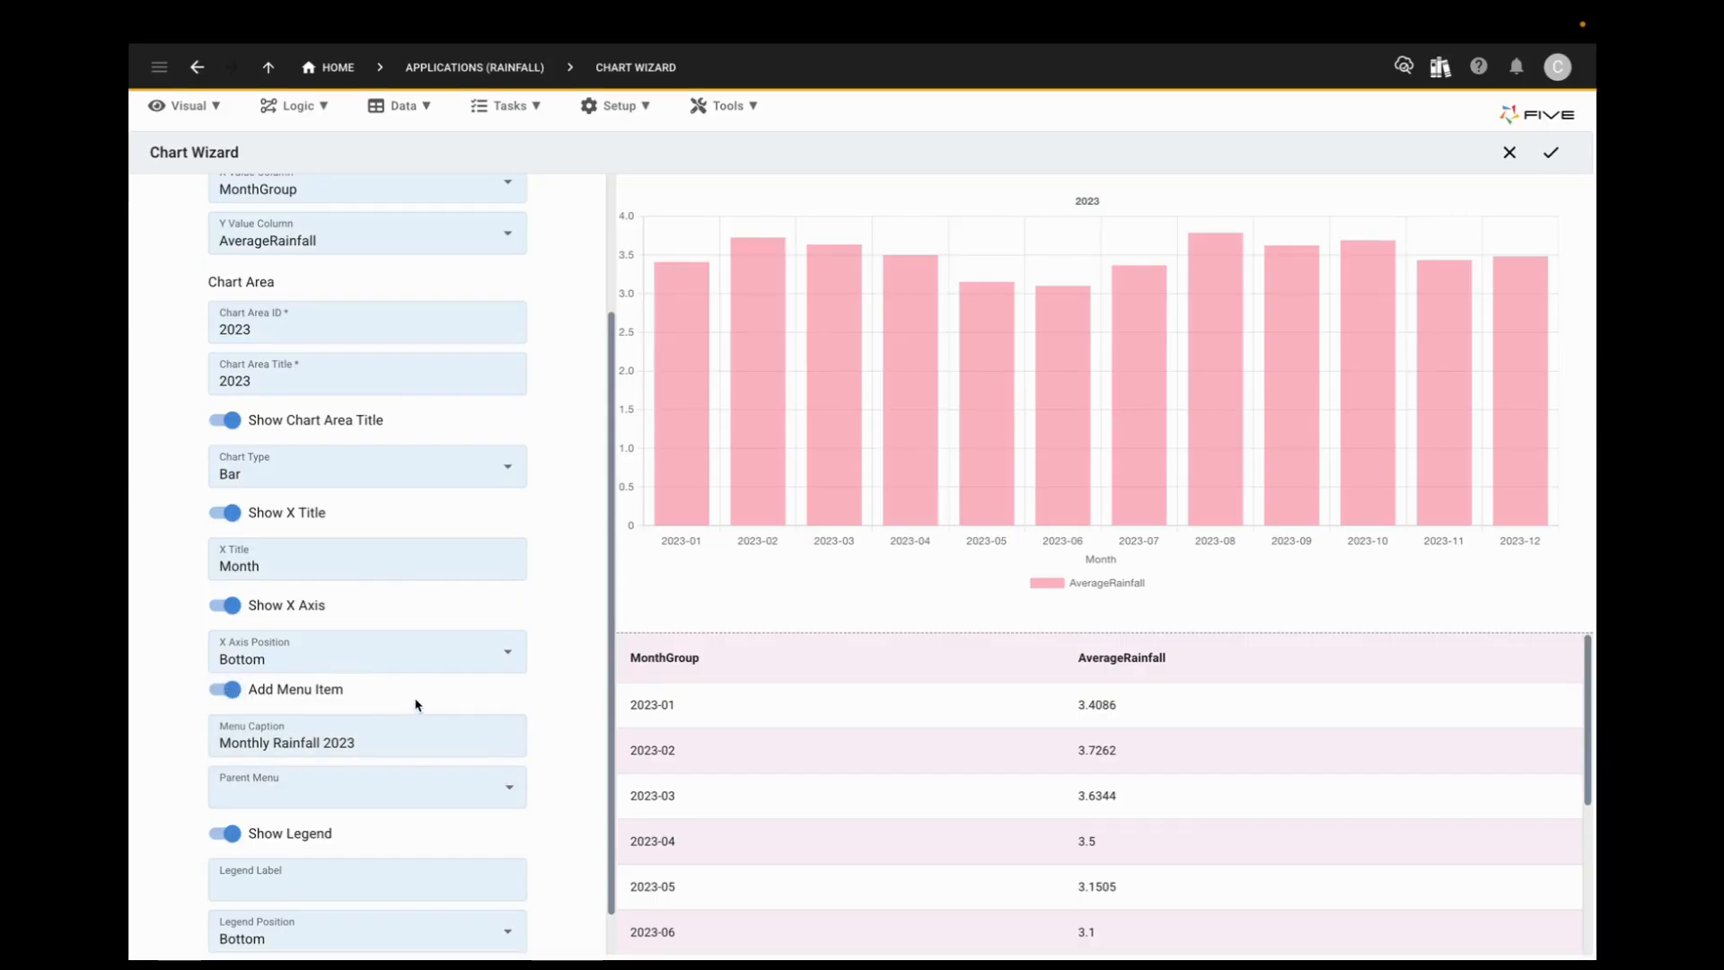
pyautogui.scroll(-1, 228, 790)
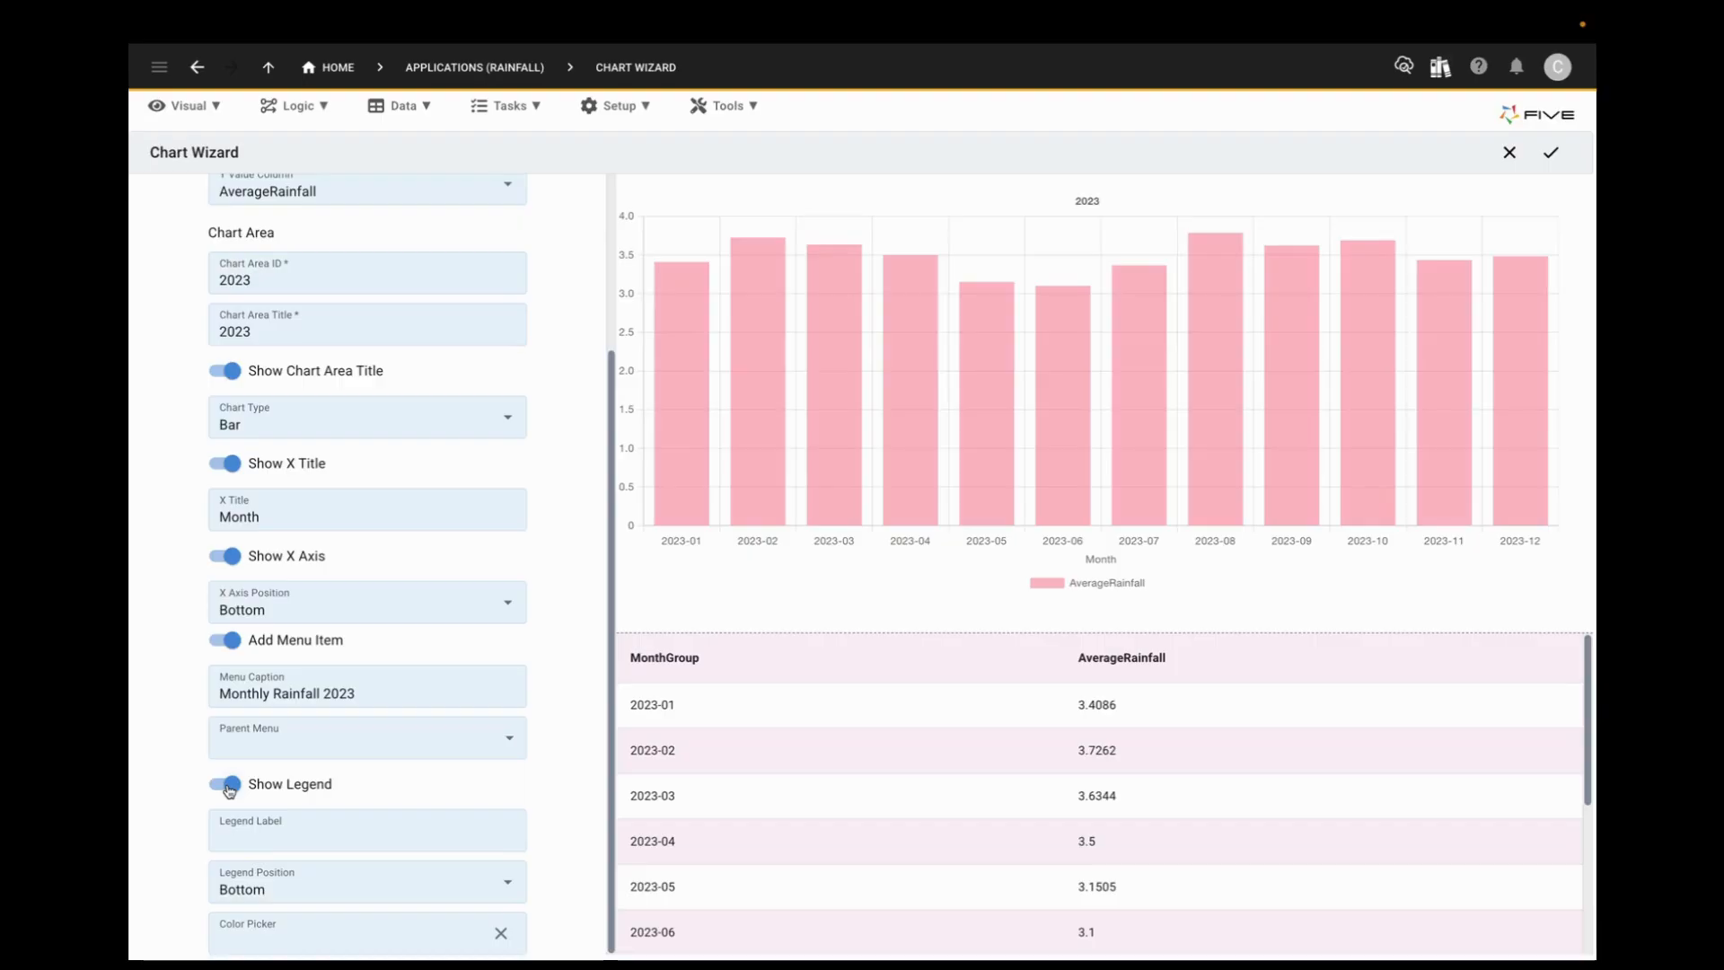
pyautogui.click(227, 784)
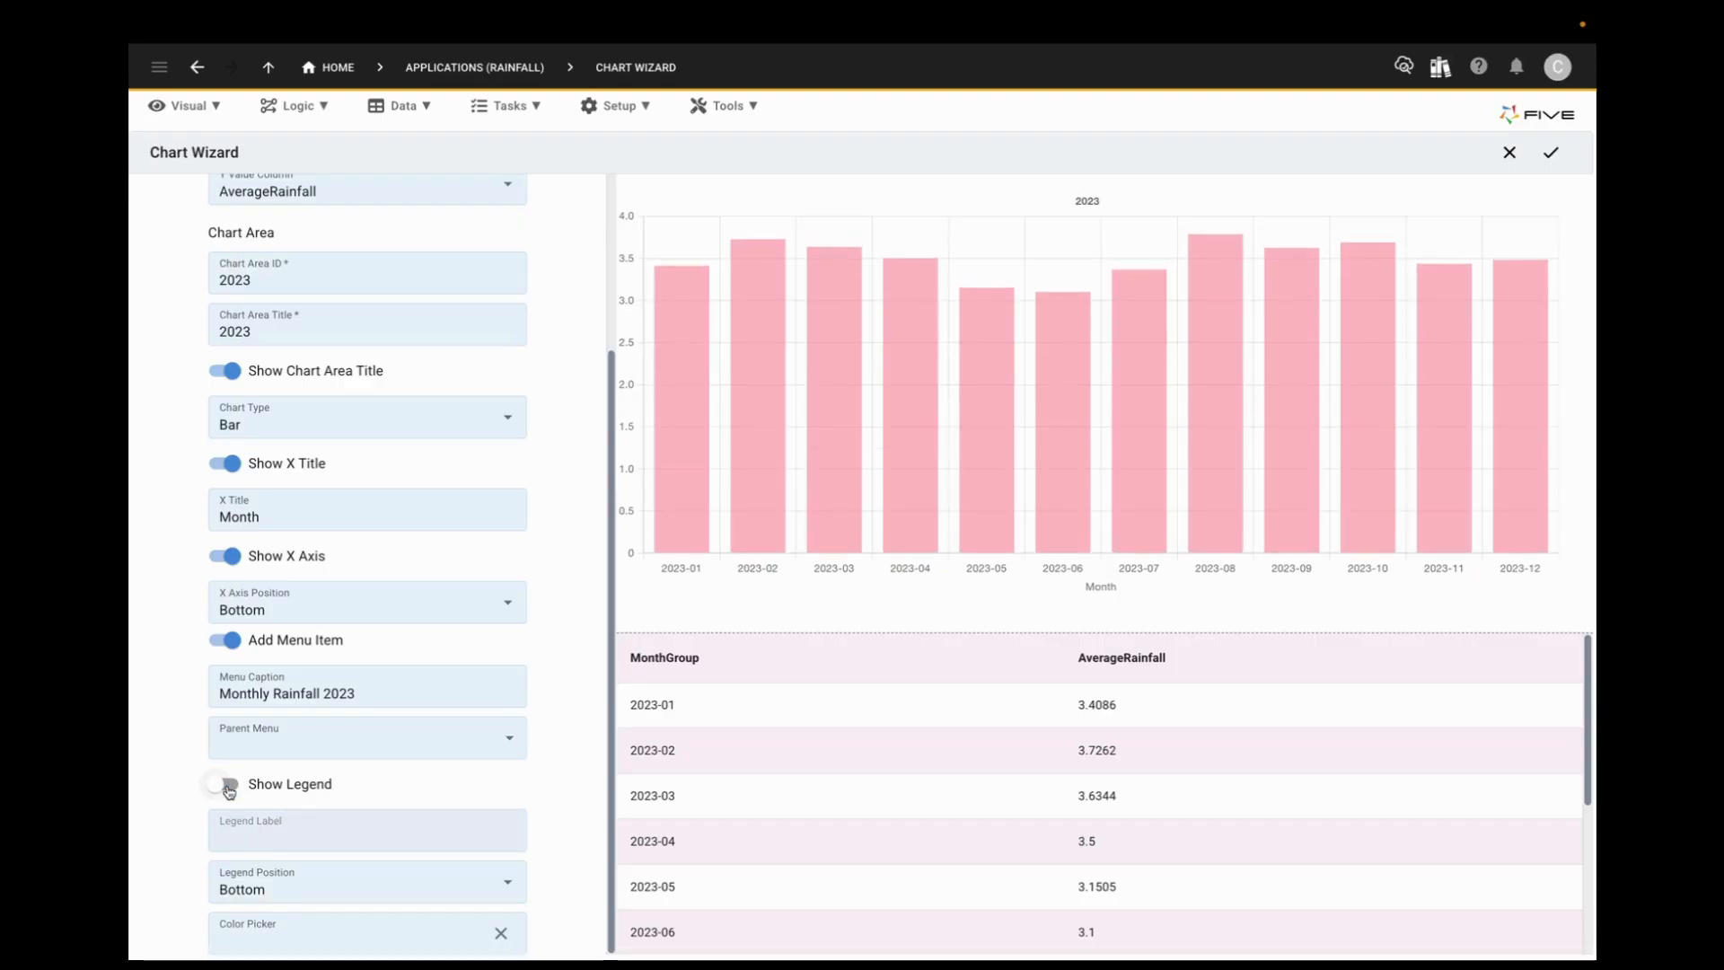
pyautogui.click(227, 786)
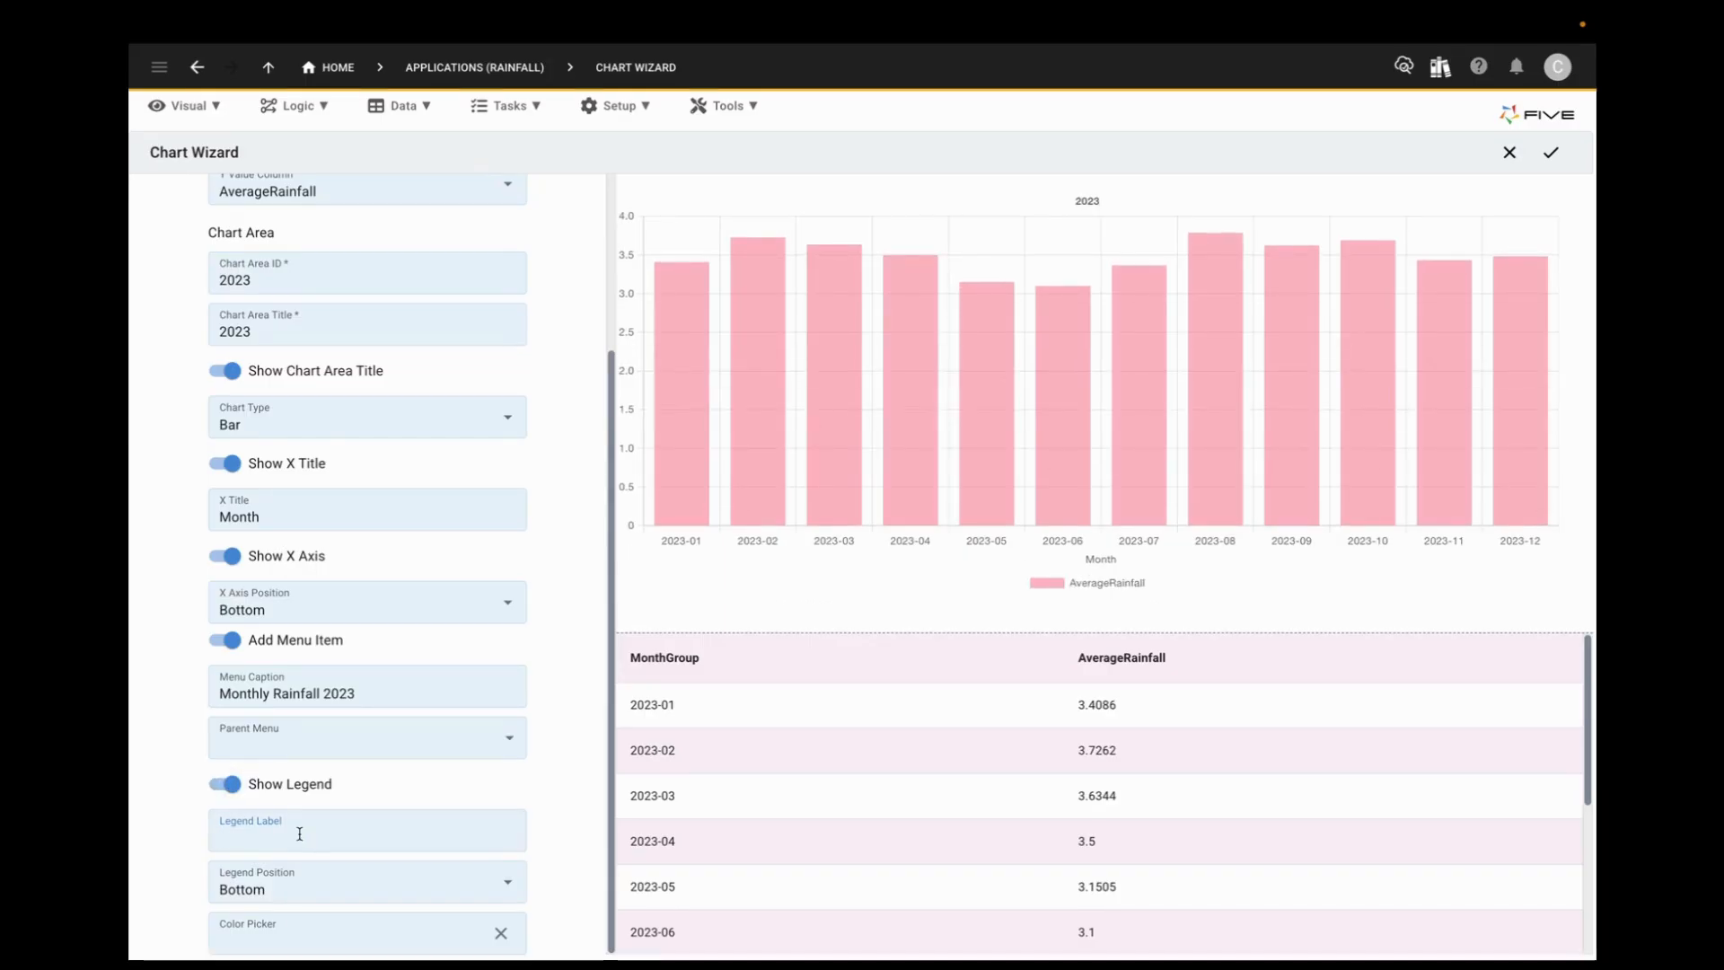
pyautogui.write('Average')
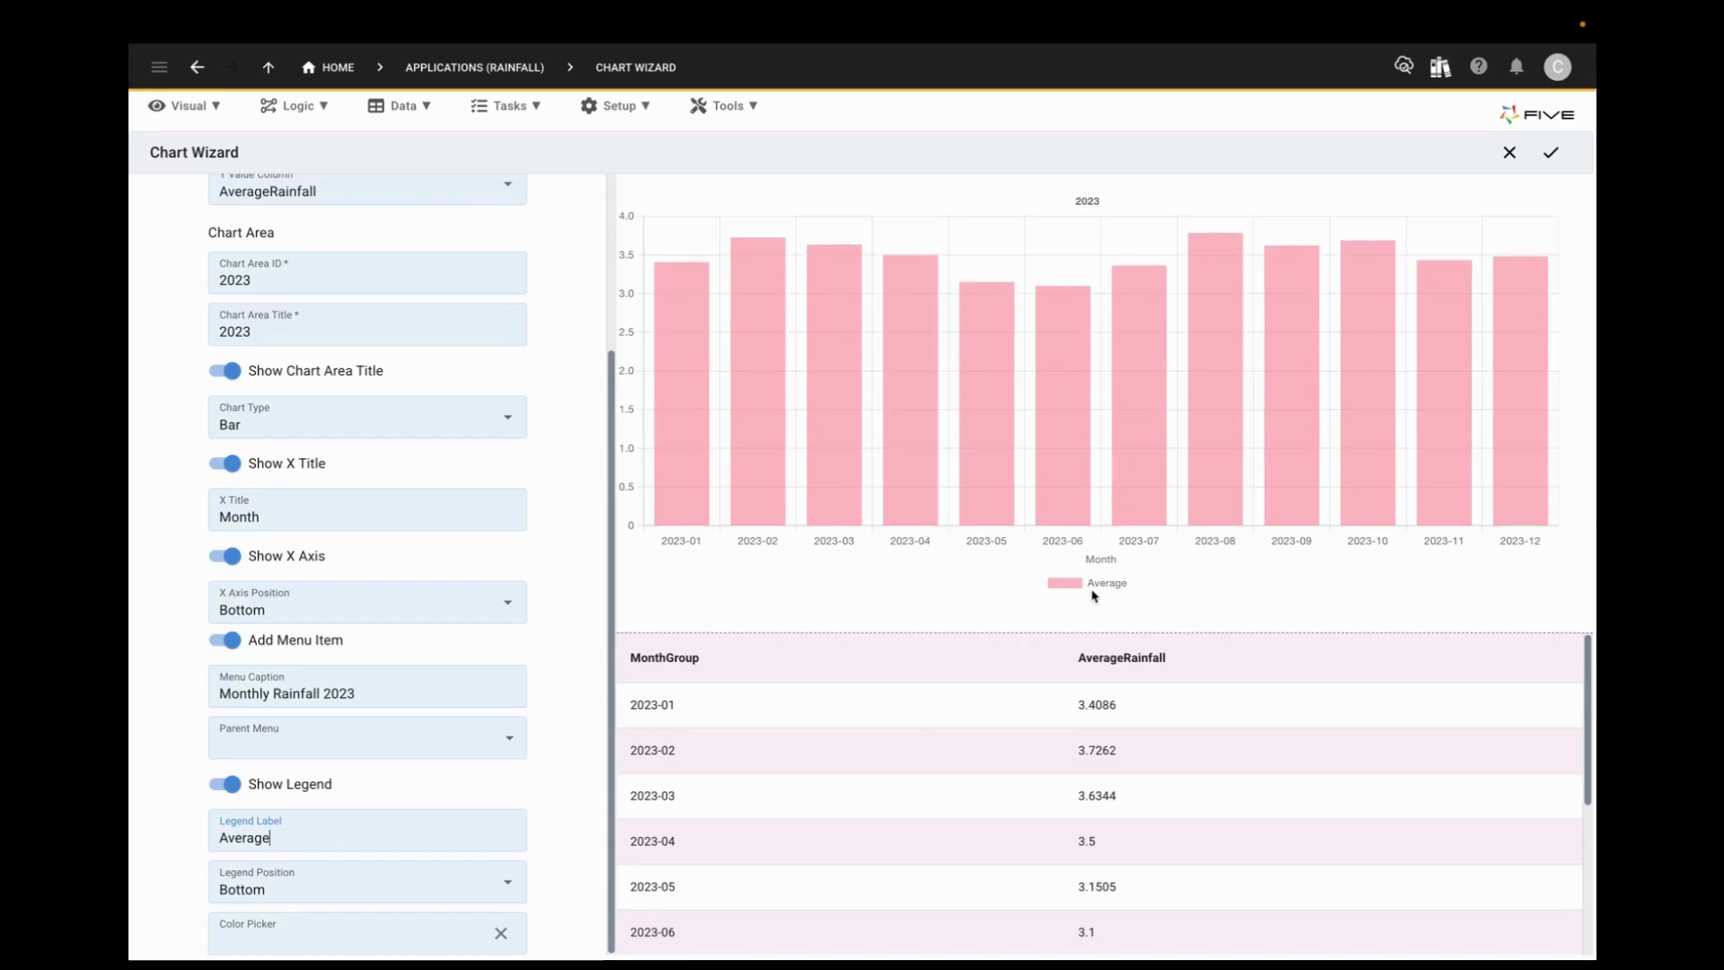
# Step: Try the legend position at Top and return it to Bottom
pyautogui.click(387, 886)
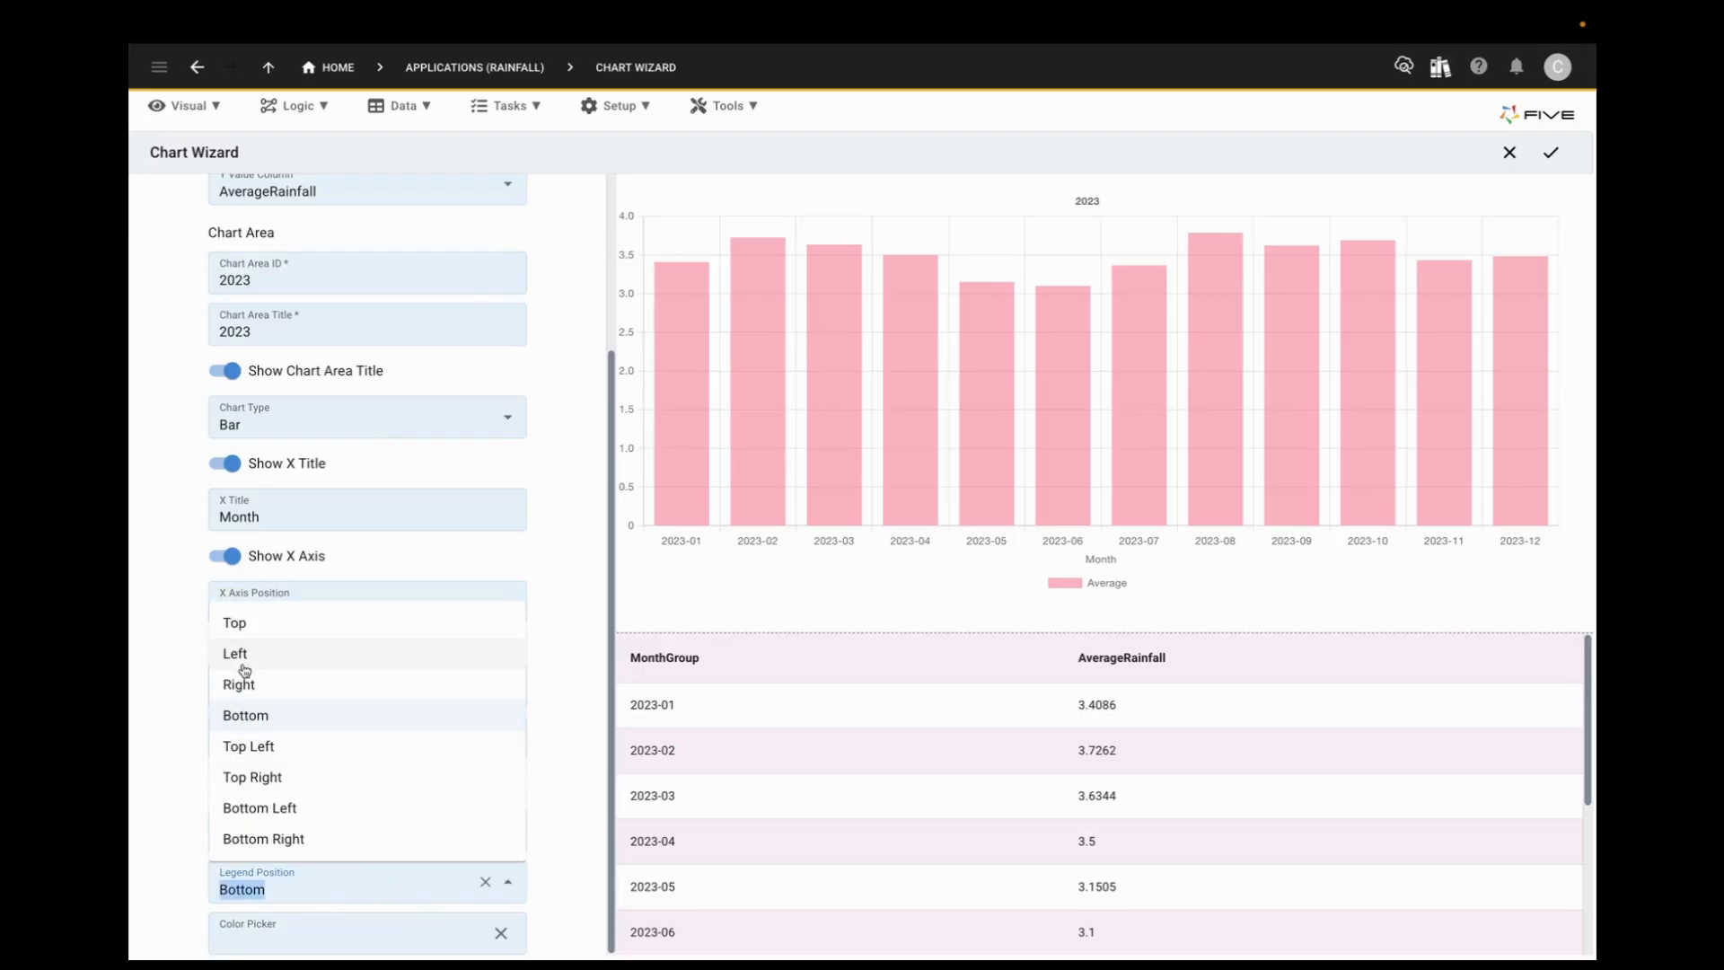
pyautogui.click(246, 631)
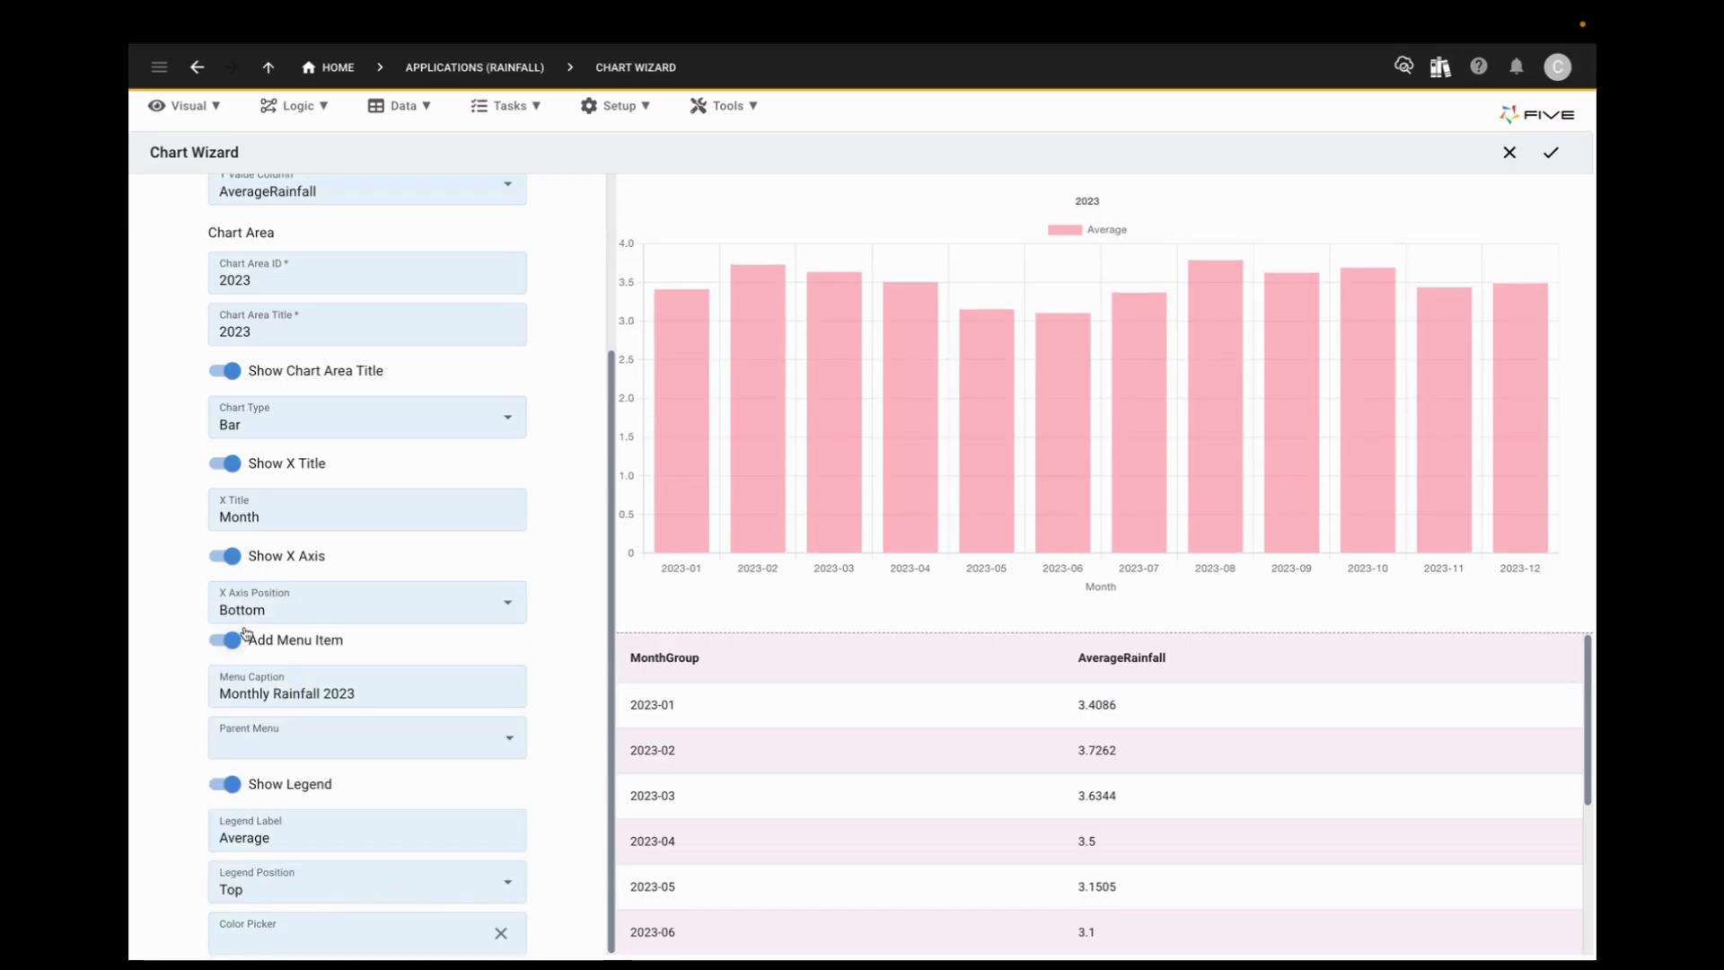
pyautogui.click(356, 883)
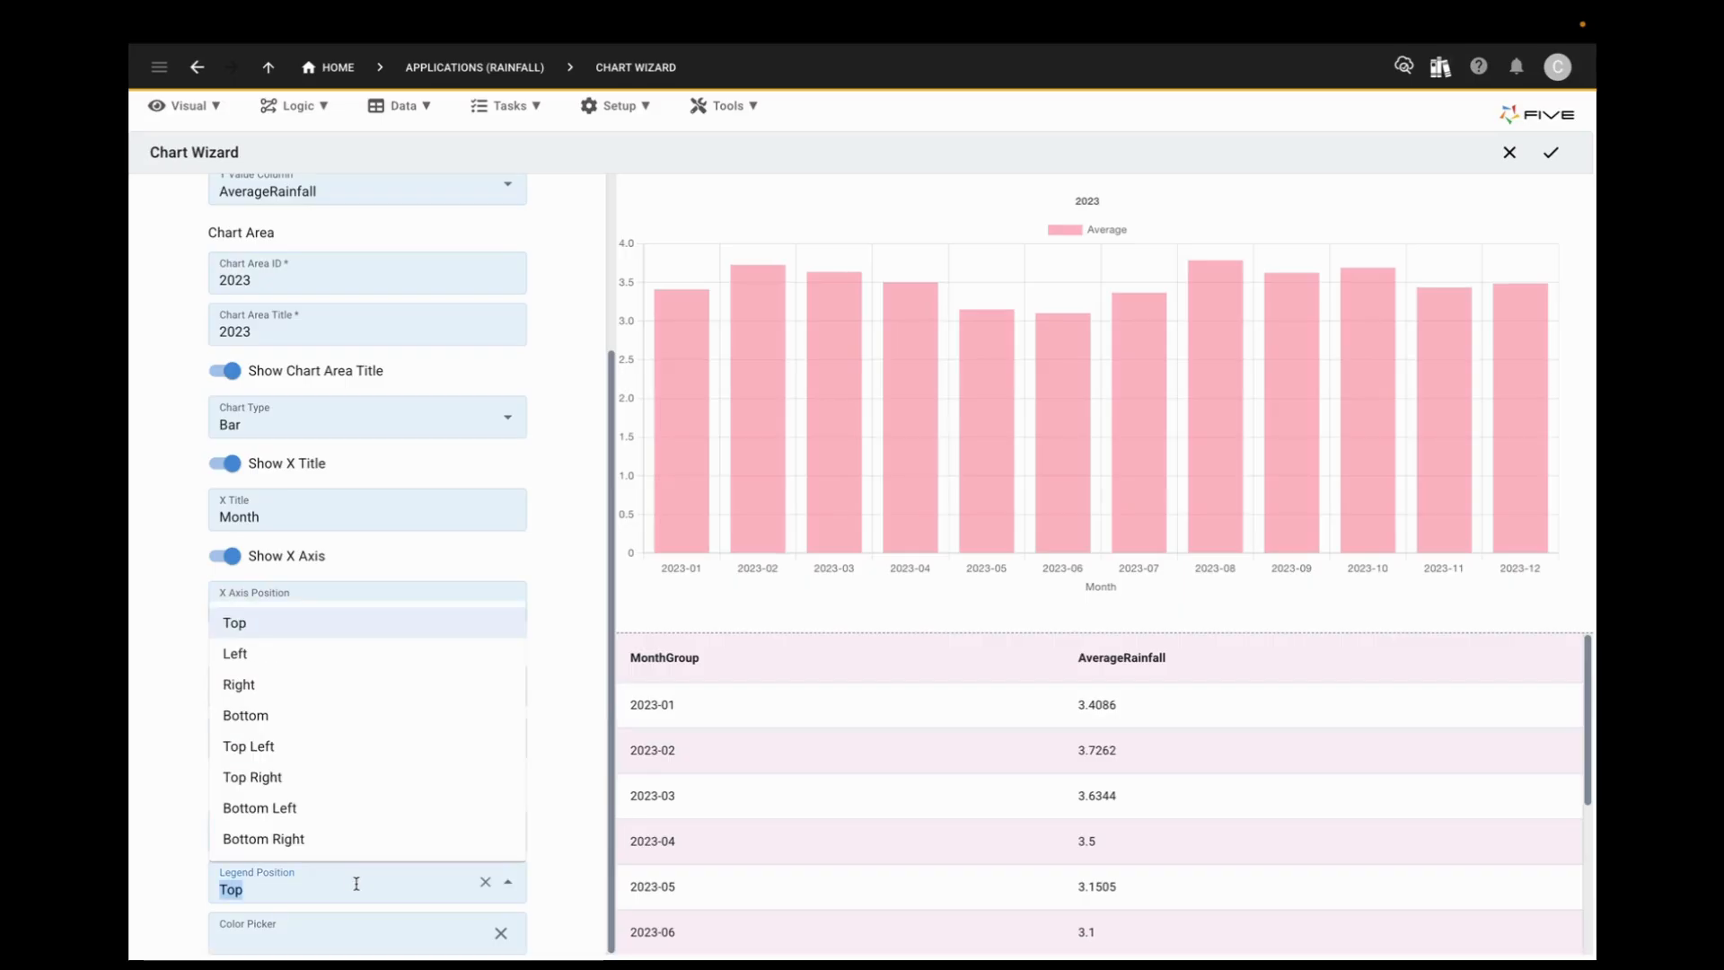
pyautogui.click(248, 716)
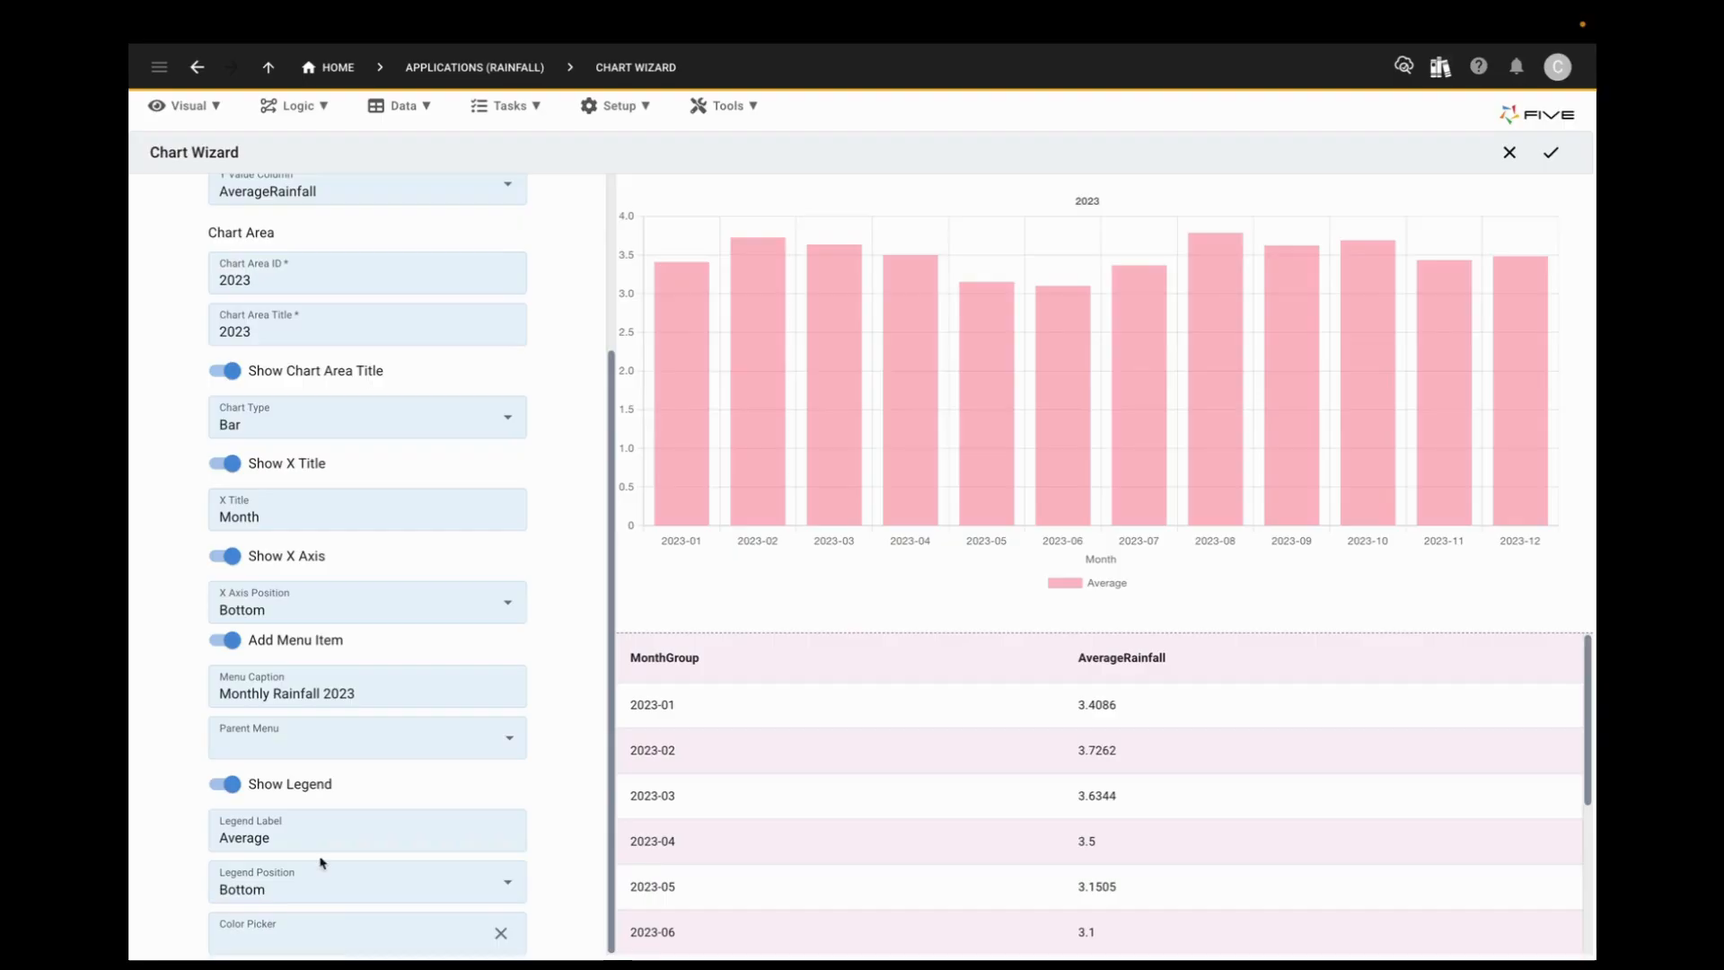
# Step: Set the chart's bar color to the blue swatch #4a90e2
pyautogui.click(347, 944)
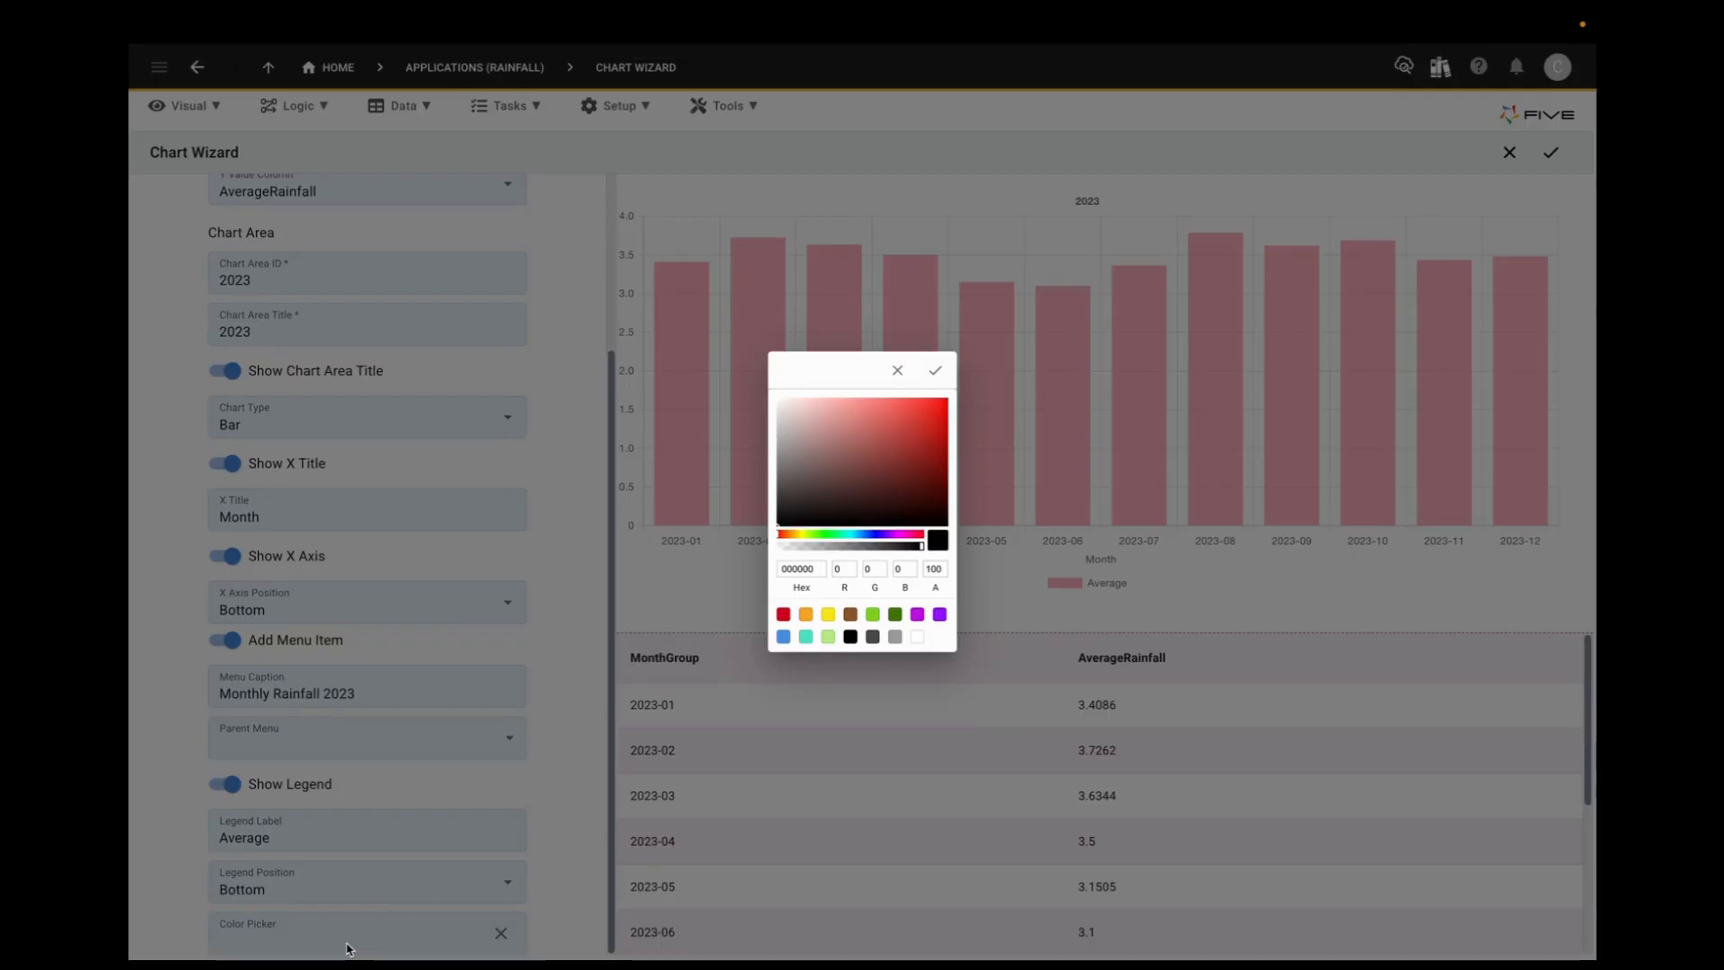
pyautogui.click(816, 533)
pyautogui.click(884, 534)
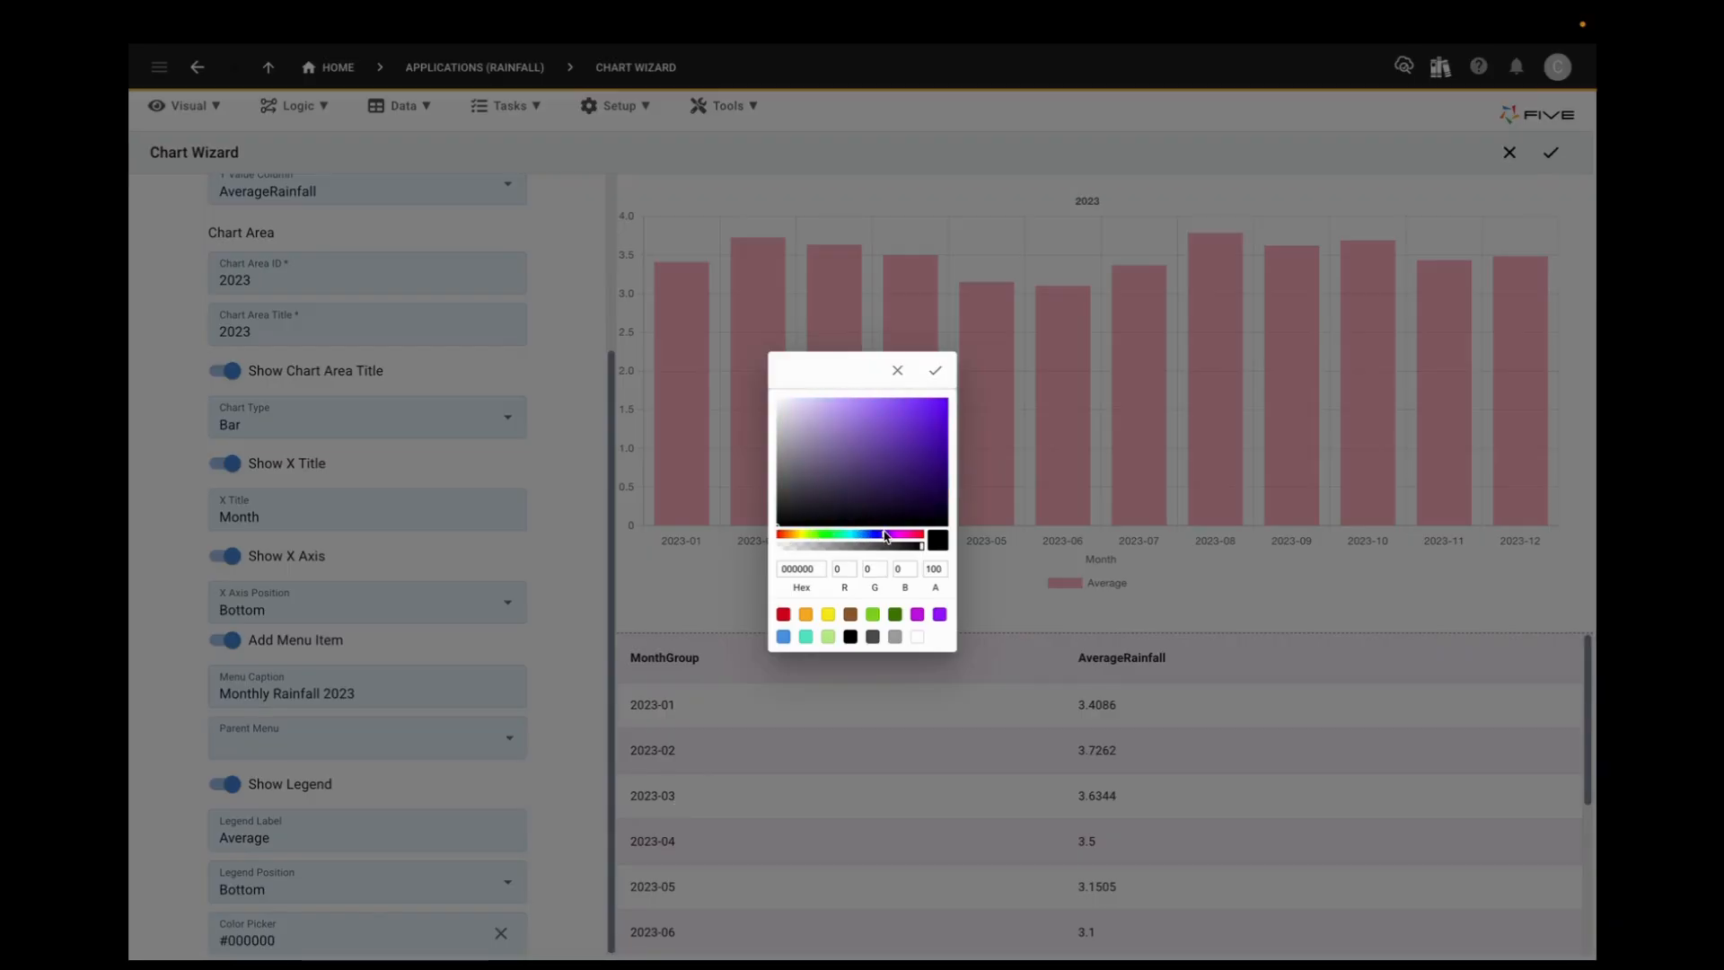
pyautogui.click(783, 637)
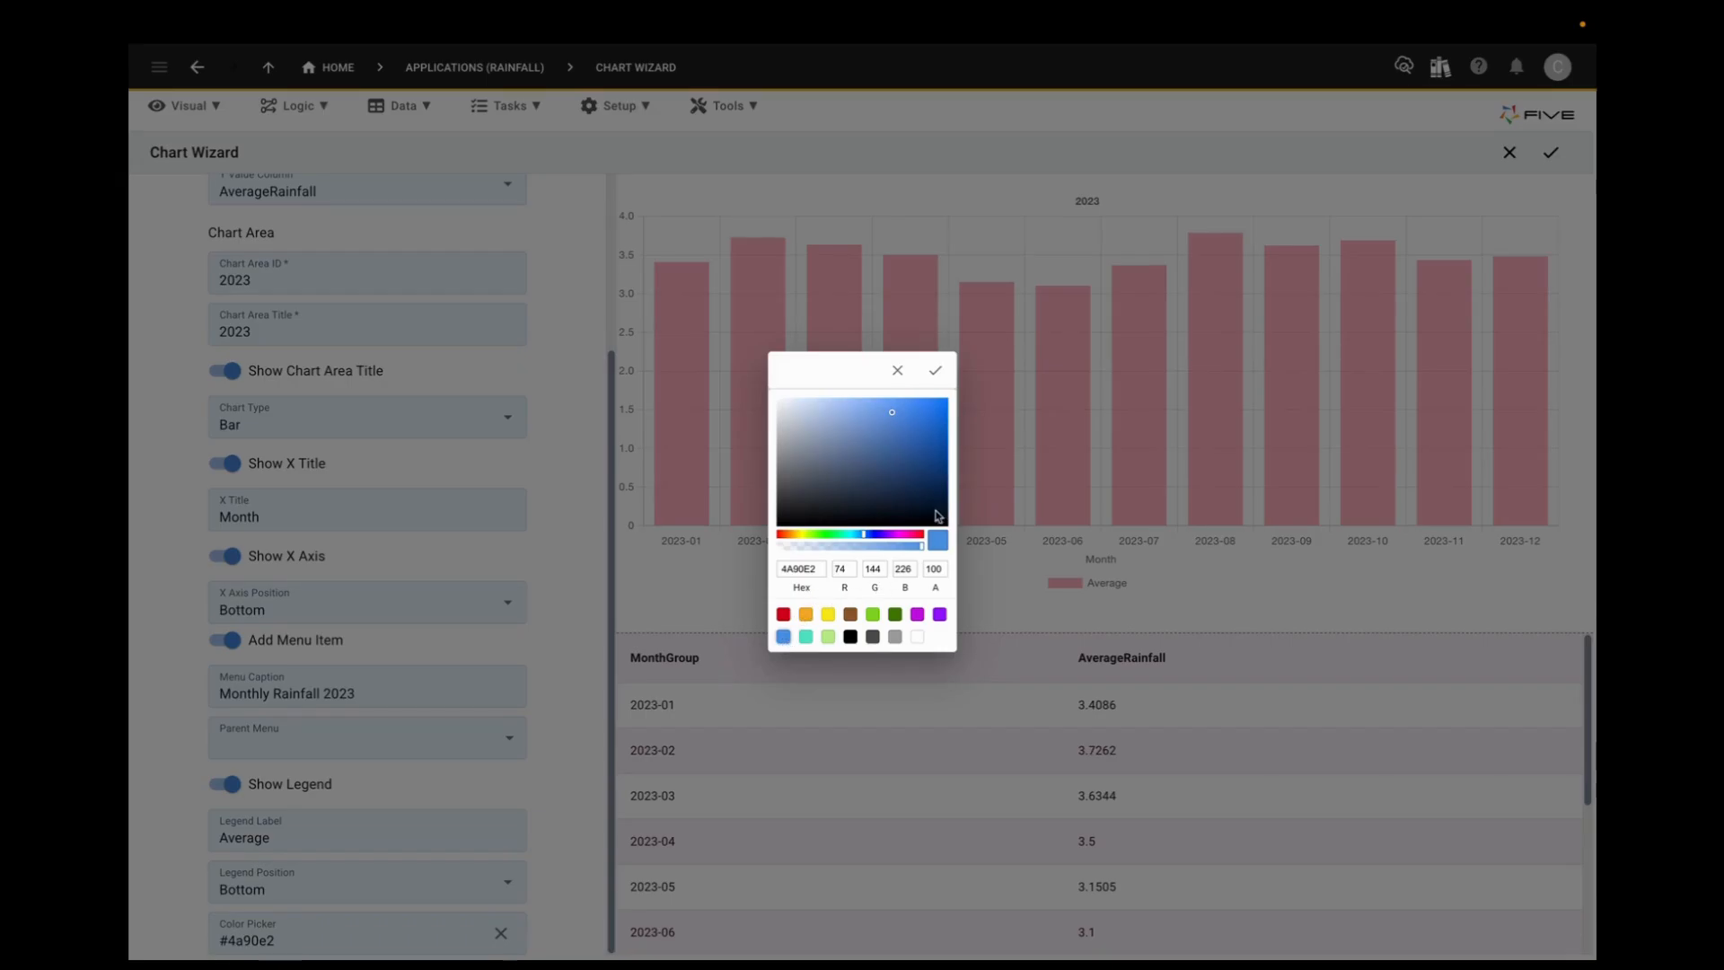
pyautogui.click(941, 374)
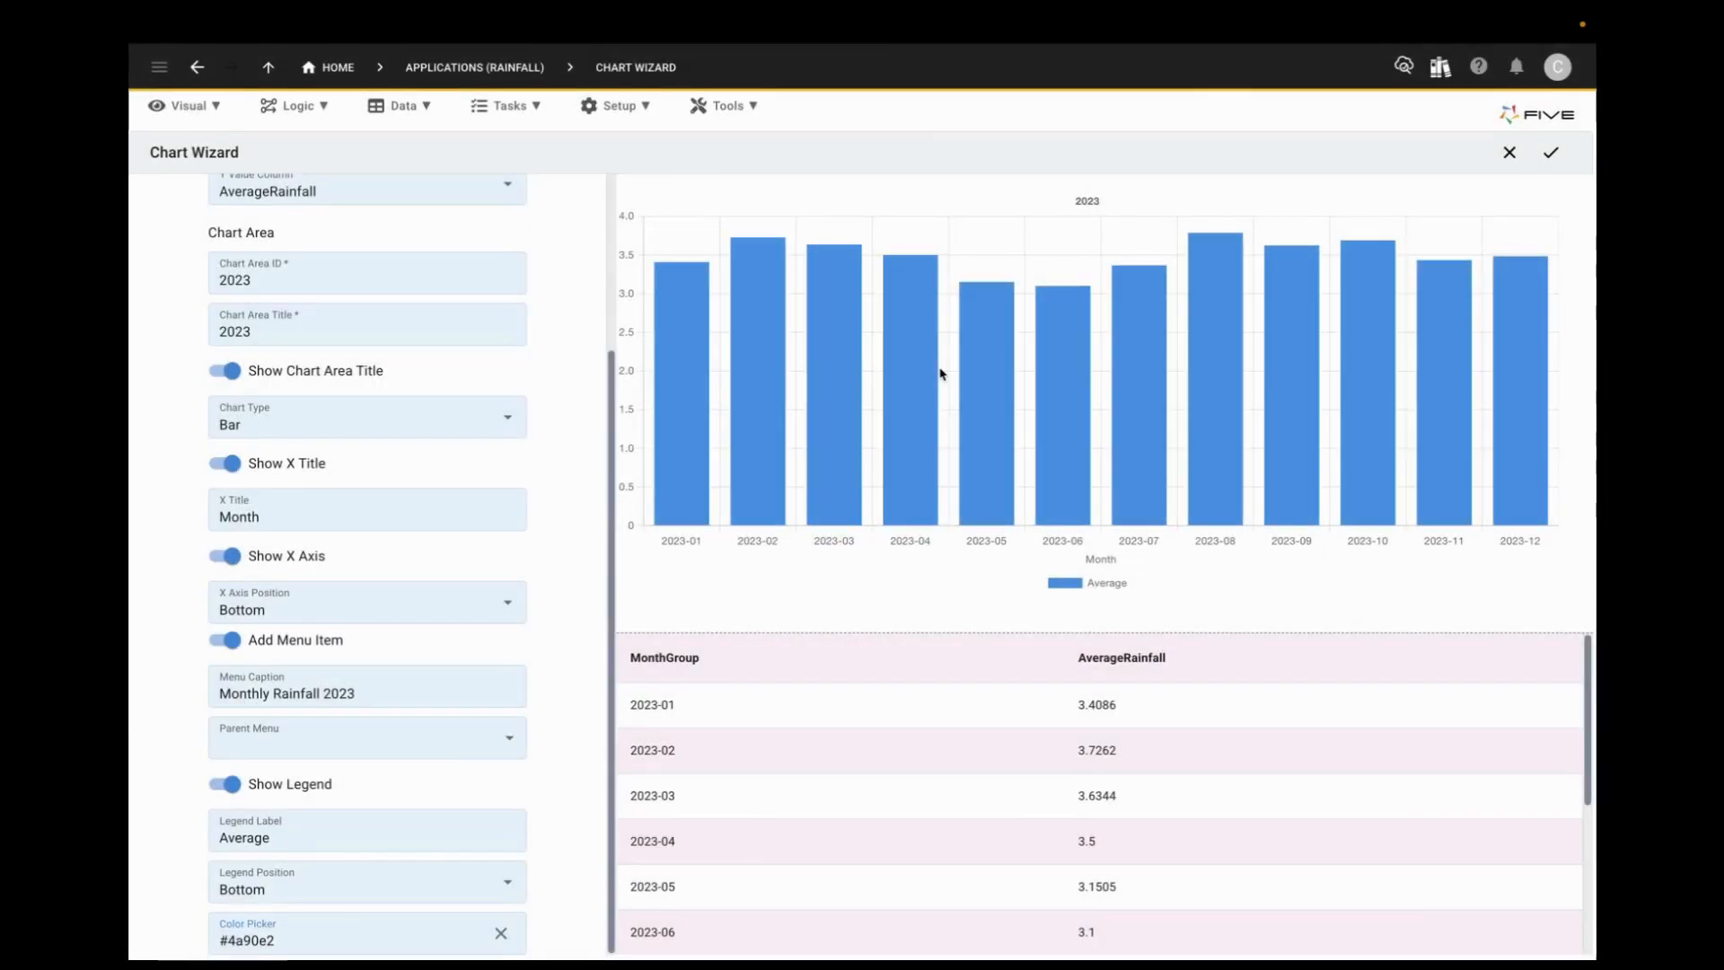
# Step: Try the Pie chart type with yellow #f8e71c and a purple swatch in its color list, and return the type to Bar
pyautogui.click(509, 419)
pyautogui.click(282, 555)
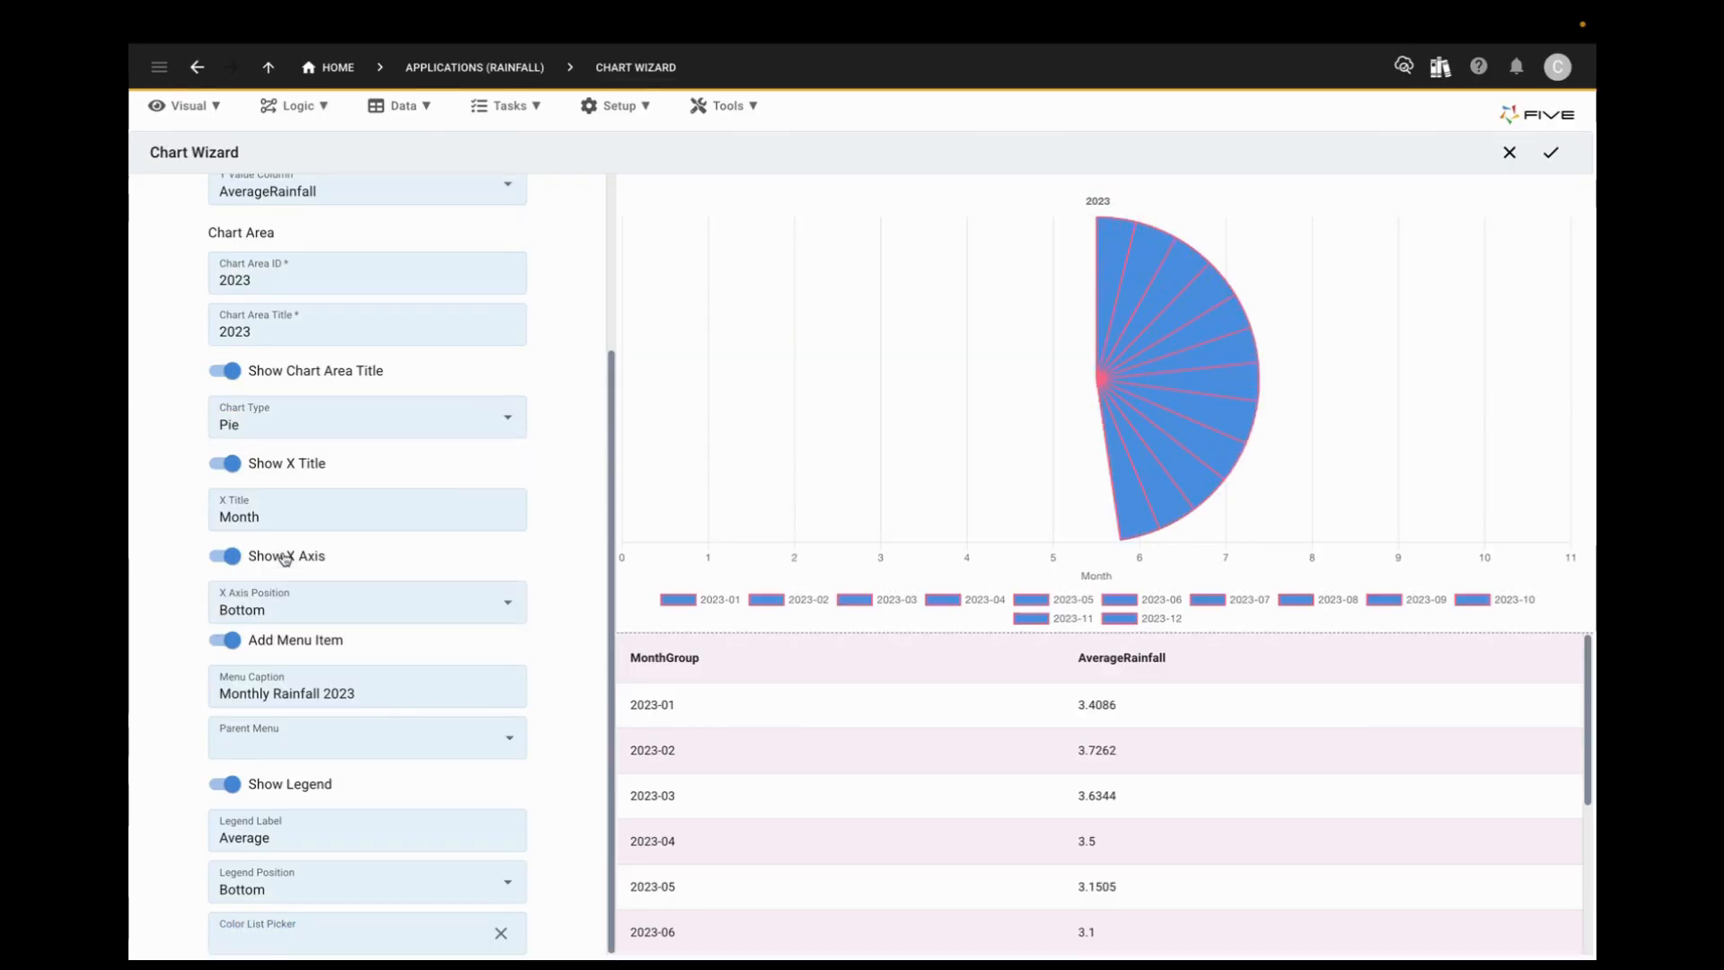
pyautogui.click(382, 939)
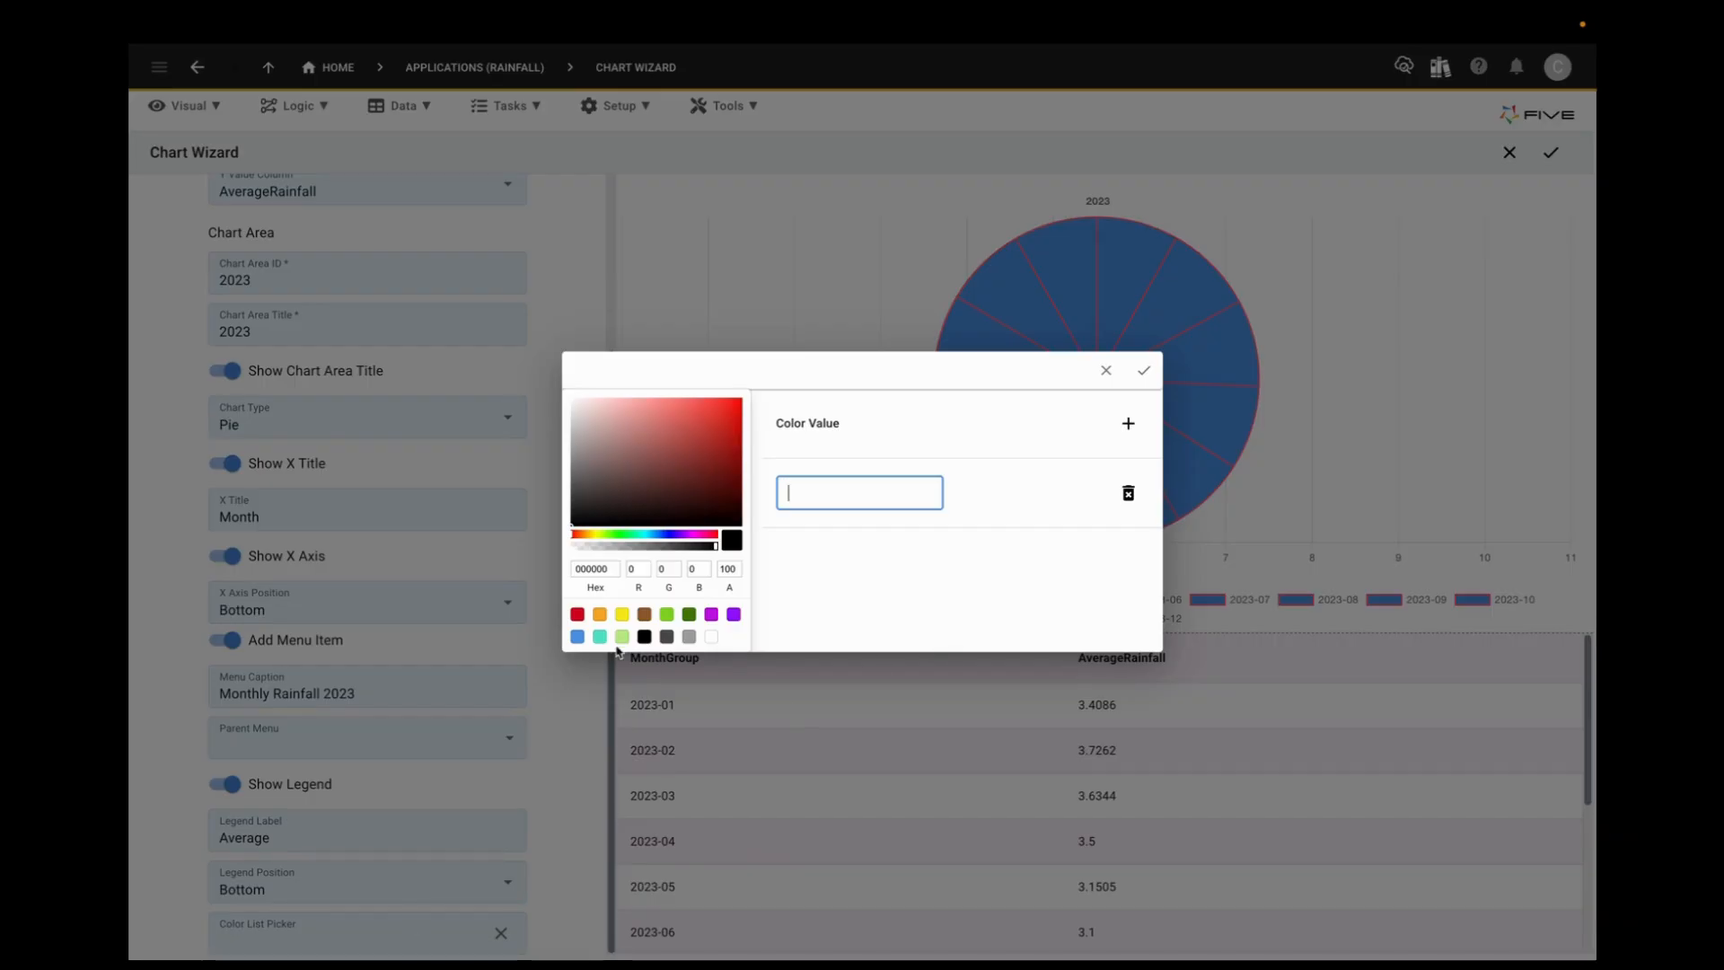
pyautogui.click(622, 614)
pyautogui.click(1128, 439)
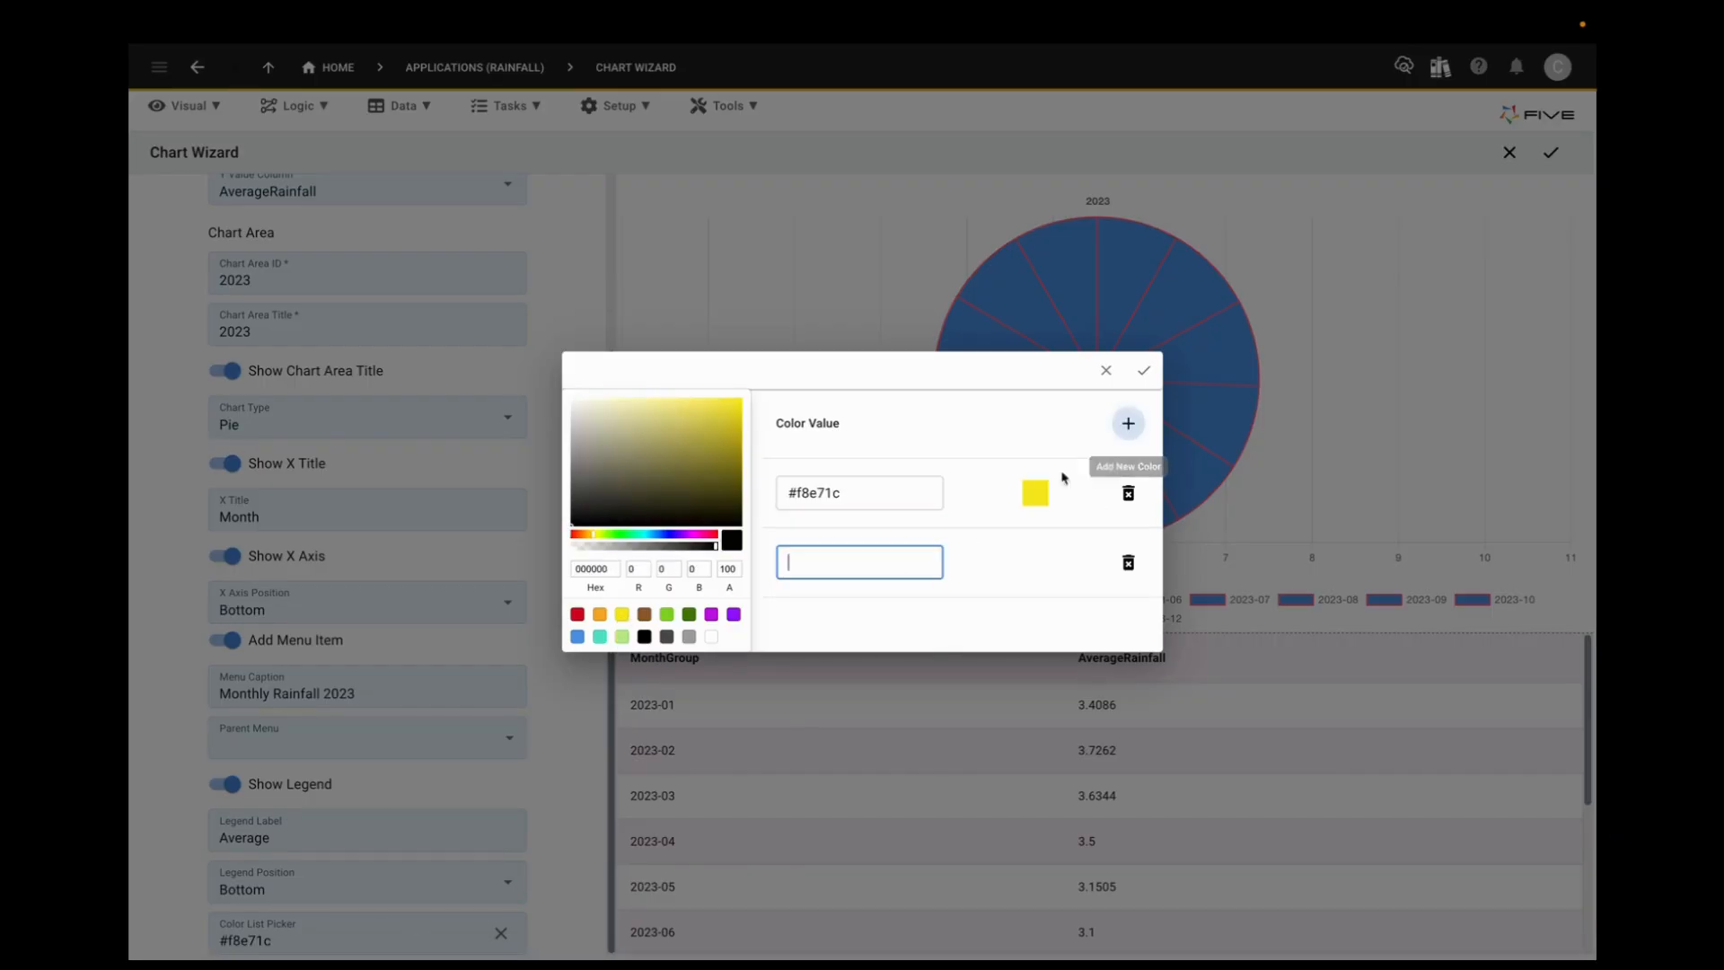
pyautogui.click(711, 614)
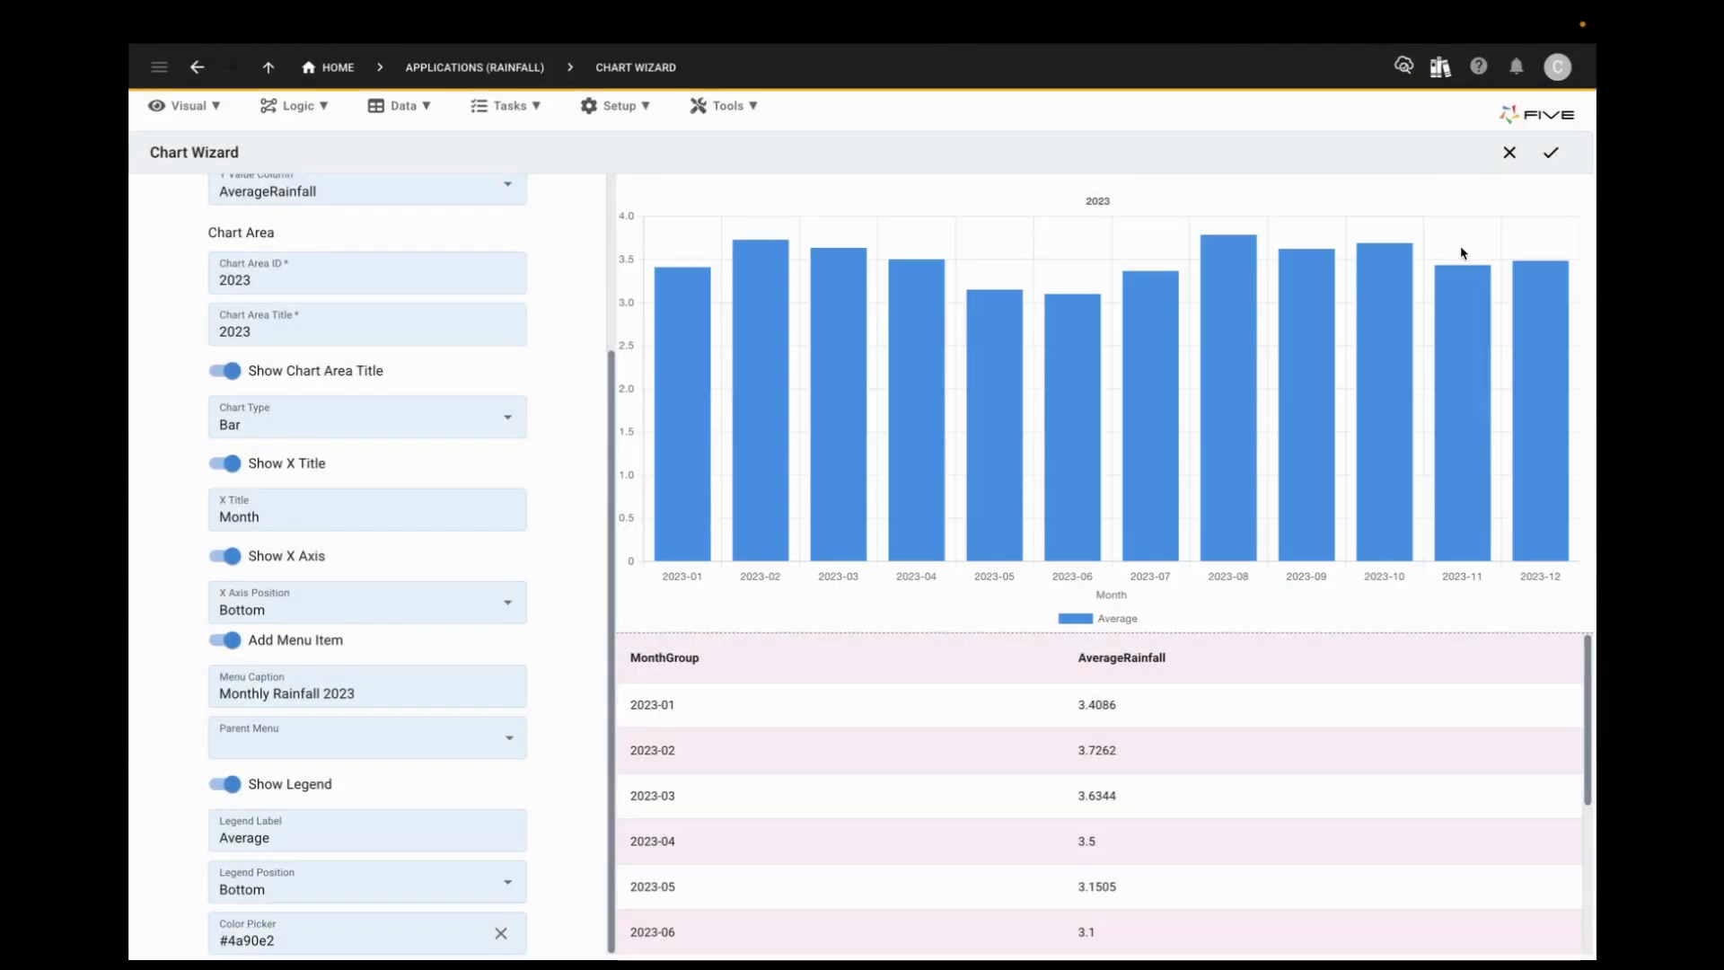
# Step: Save the chart from the wizard, and open the Monthly Rainfall 2023 record in Charts for editing
pyautogui.click(1551, 156)
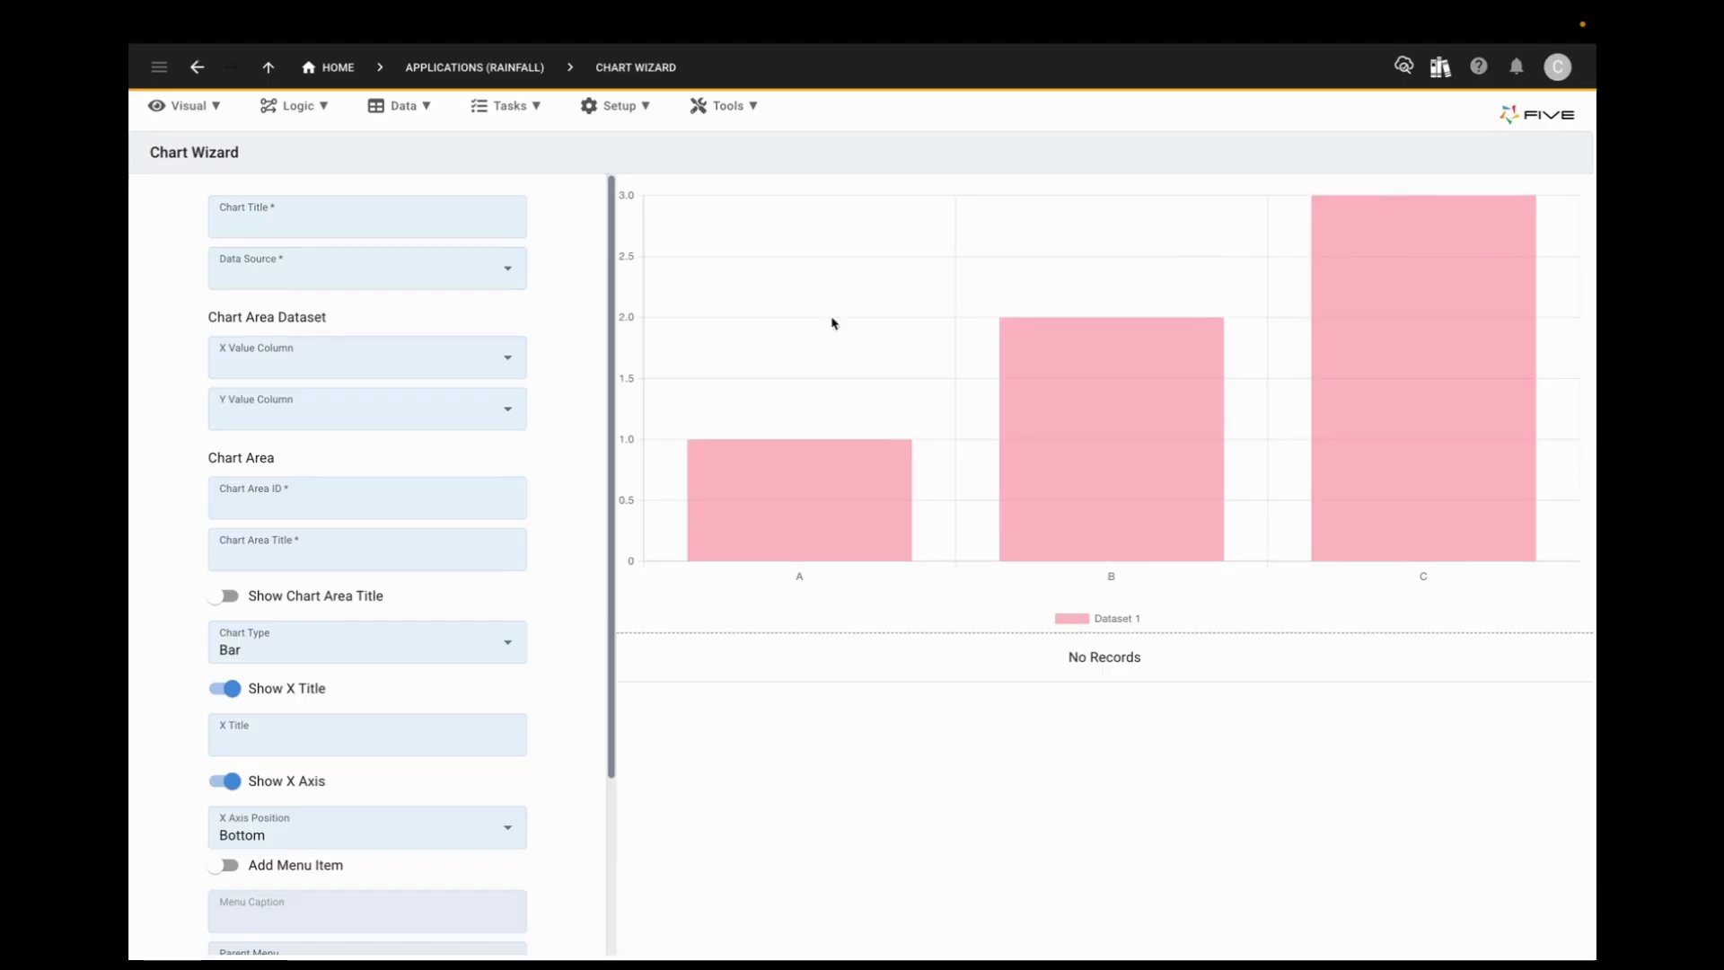
pyautogui.click(217, 110)
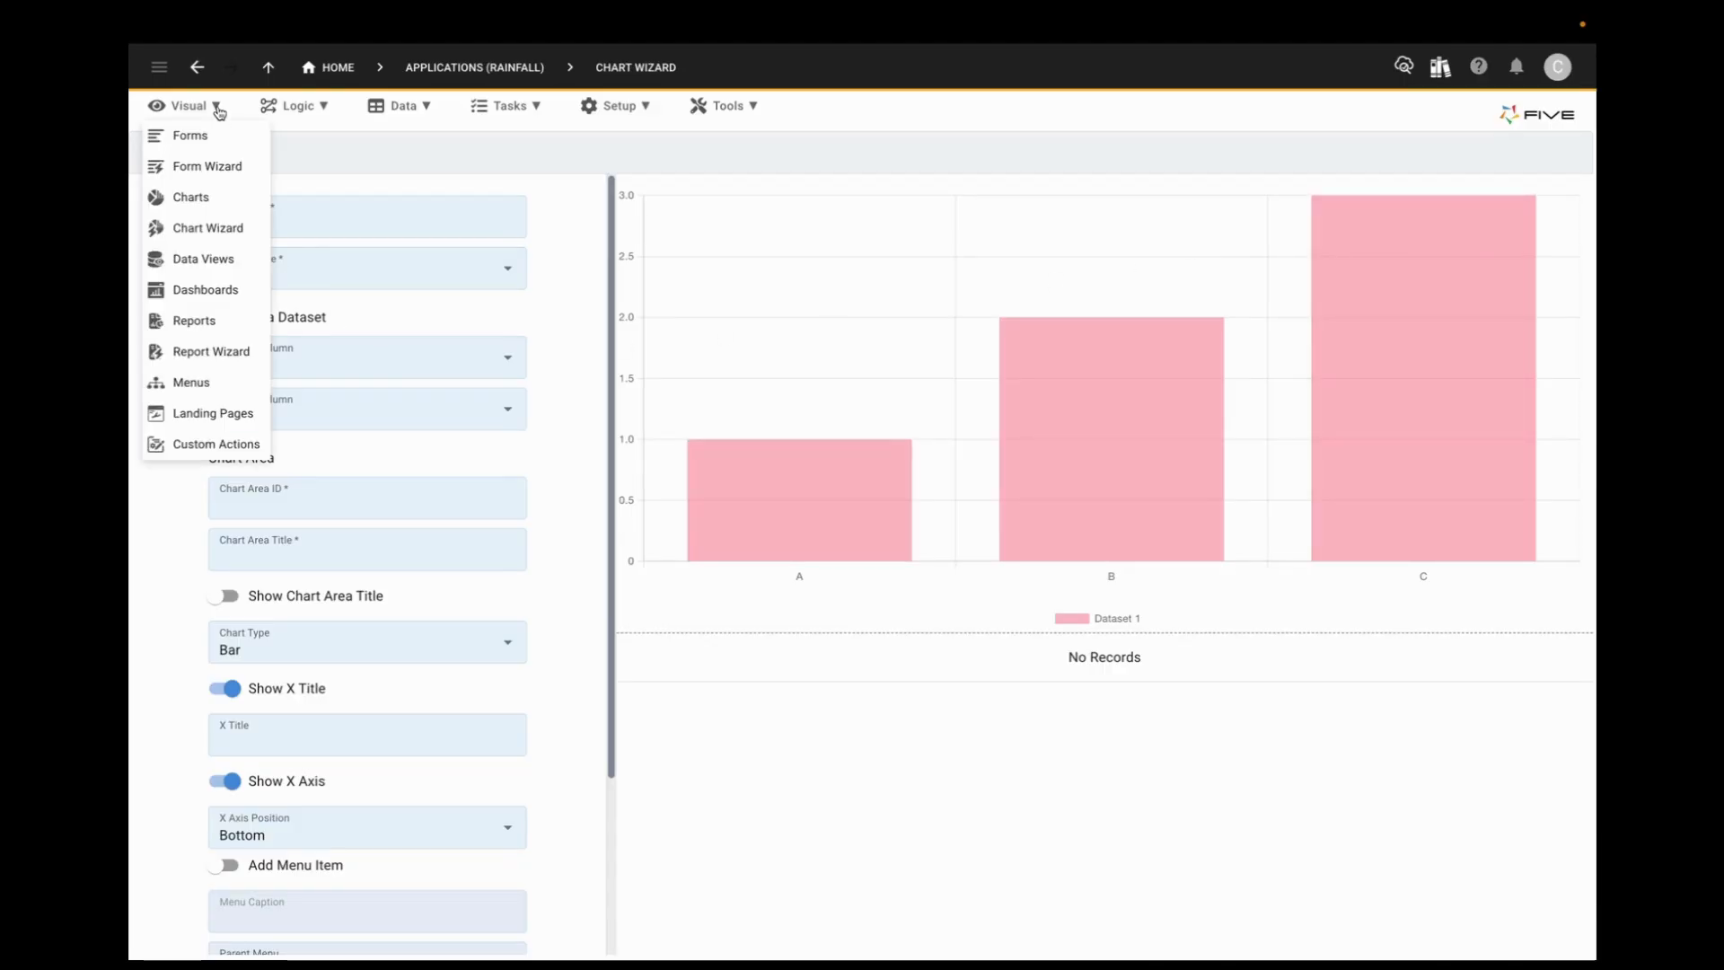
pyautogui.click(219, 205)
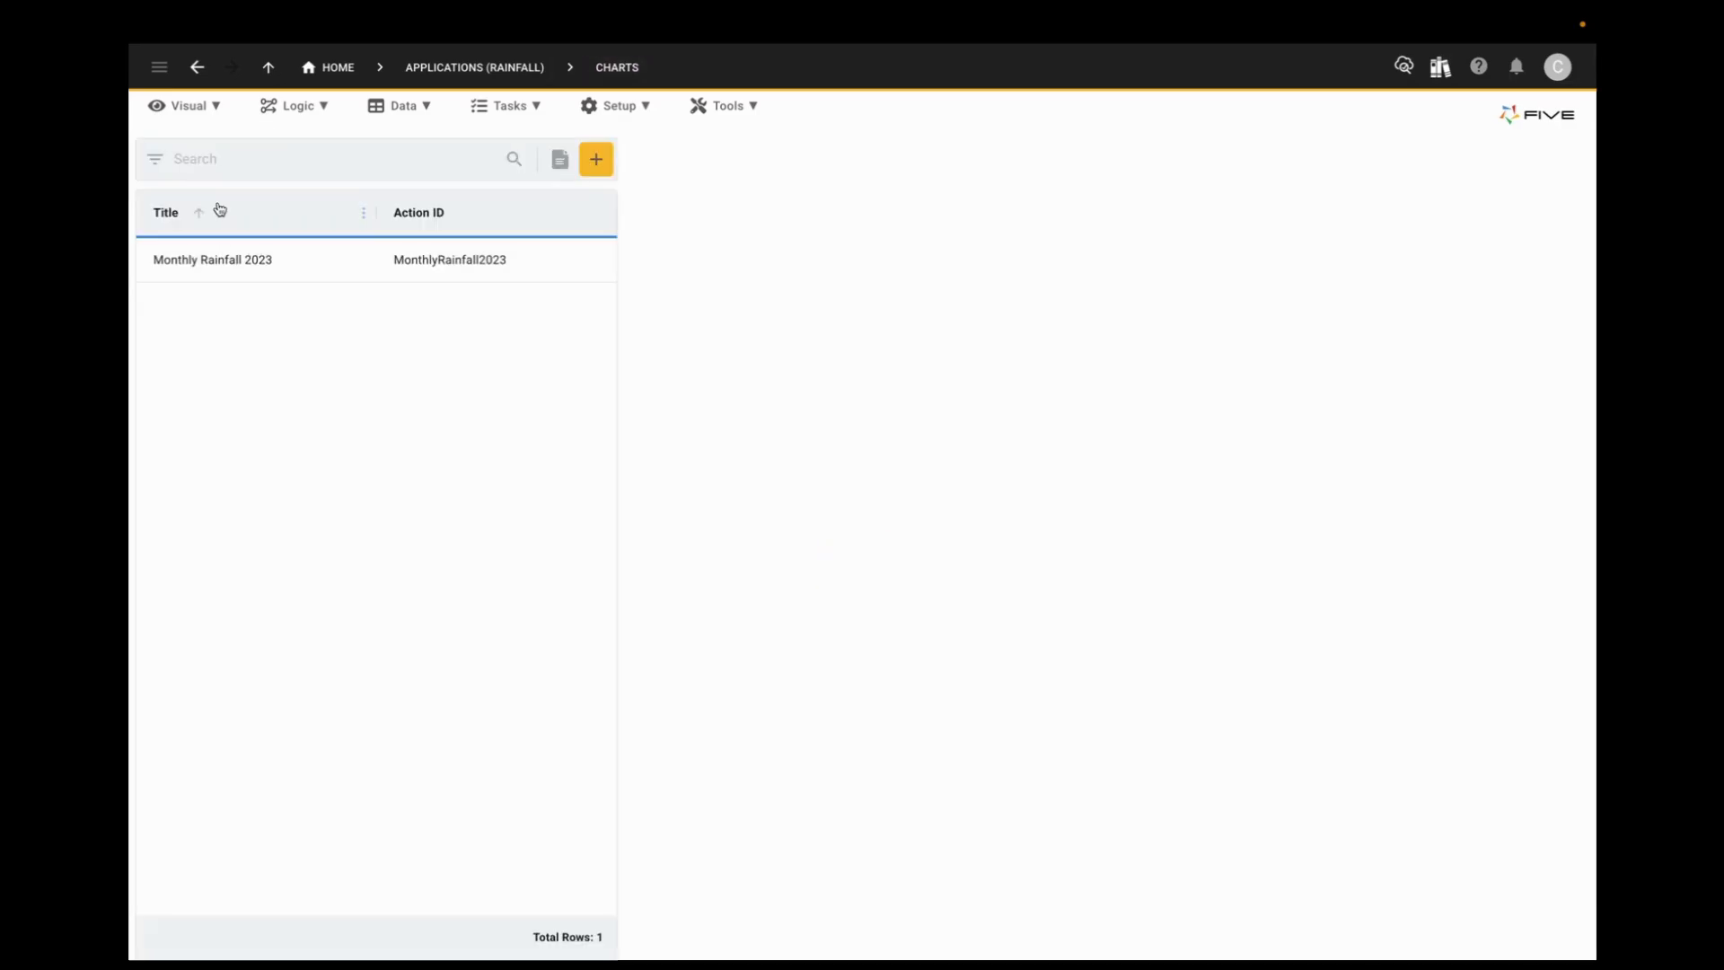
pyautogui.click(288, 266)
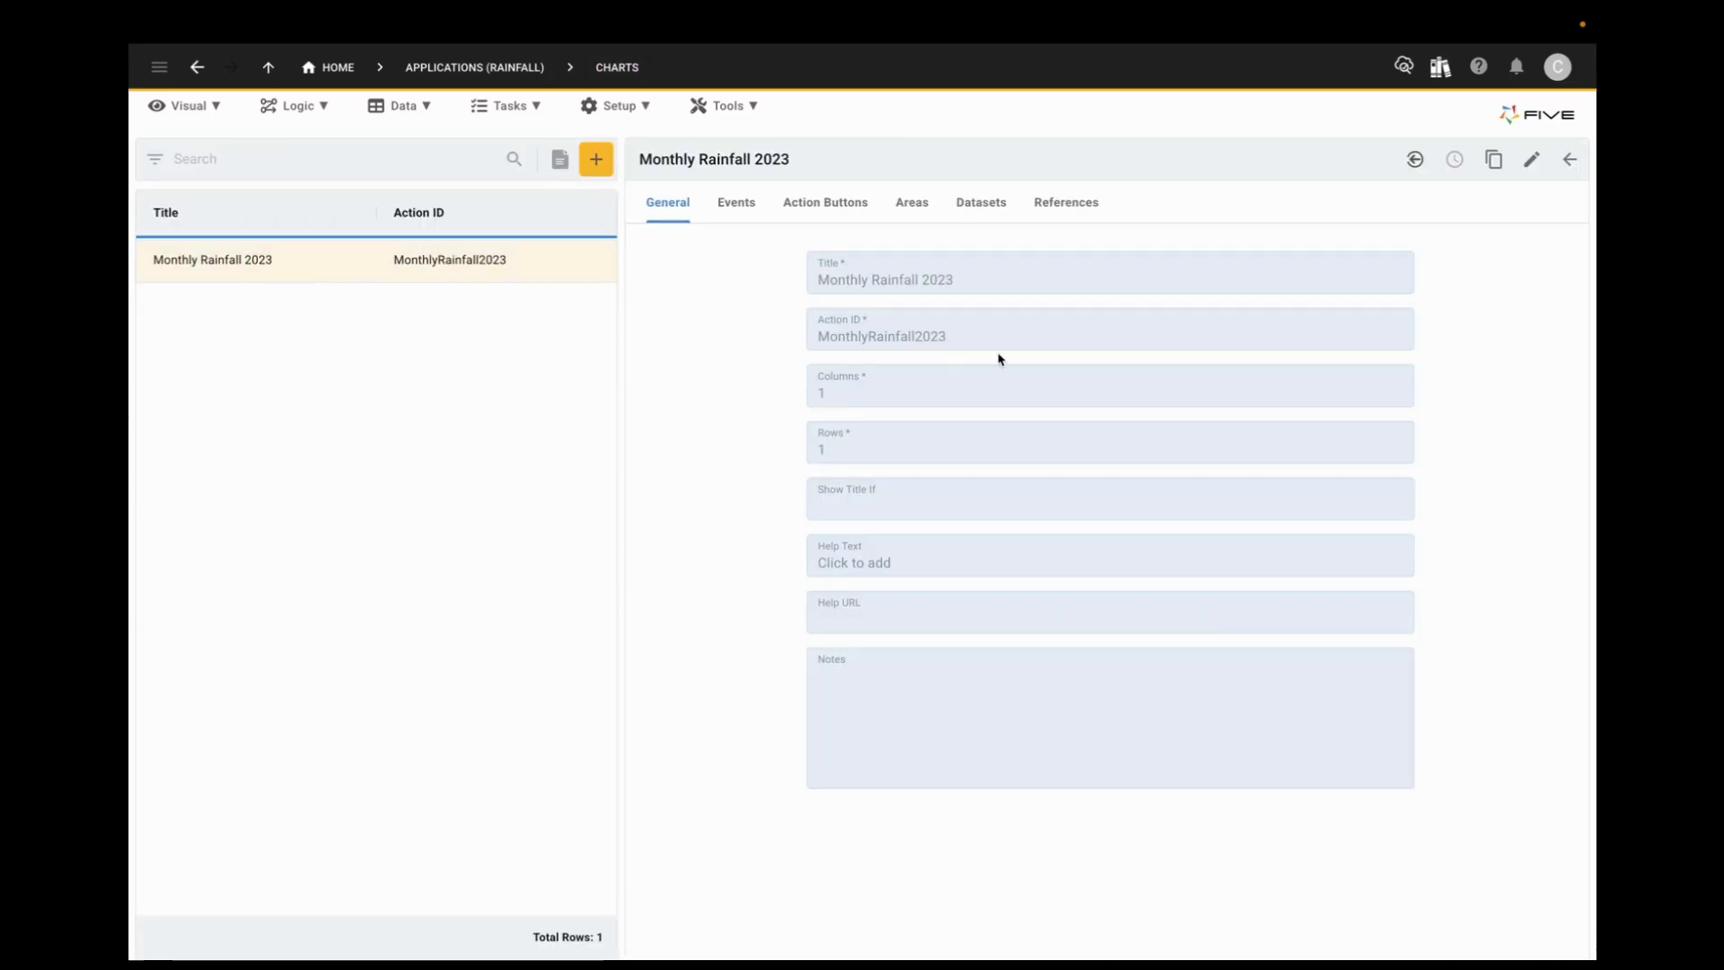
pyautogui.click(1533, 160)
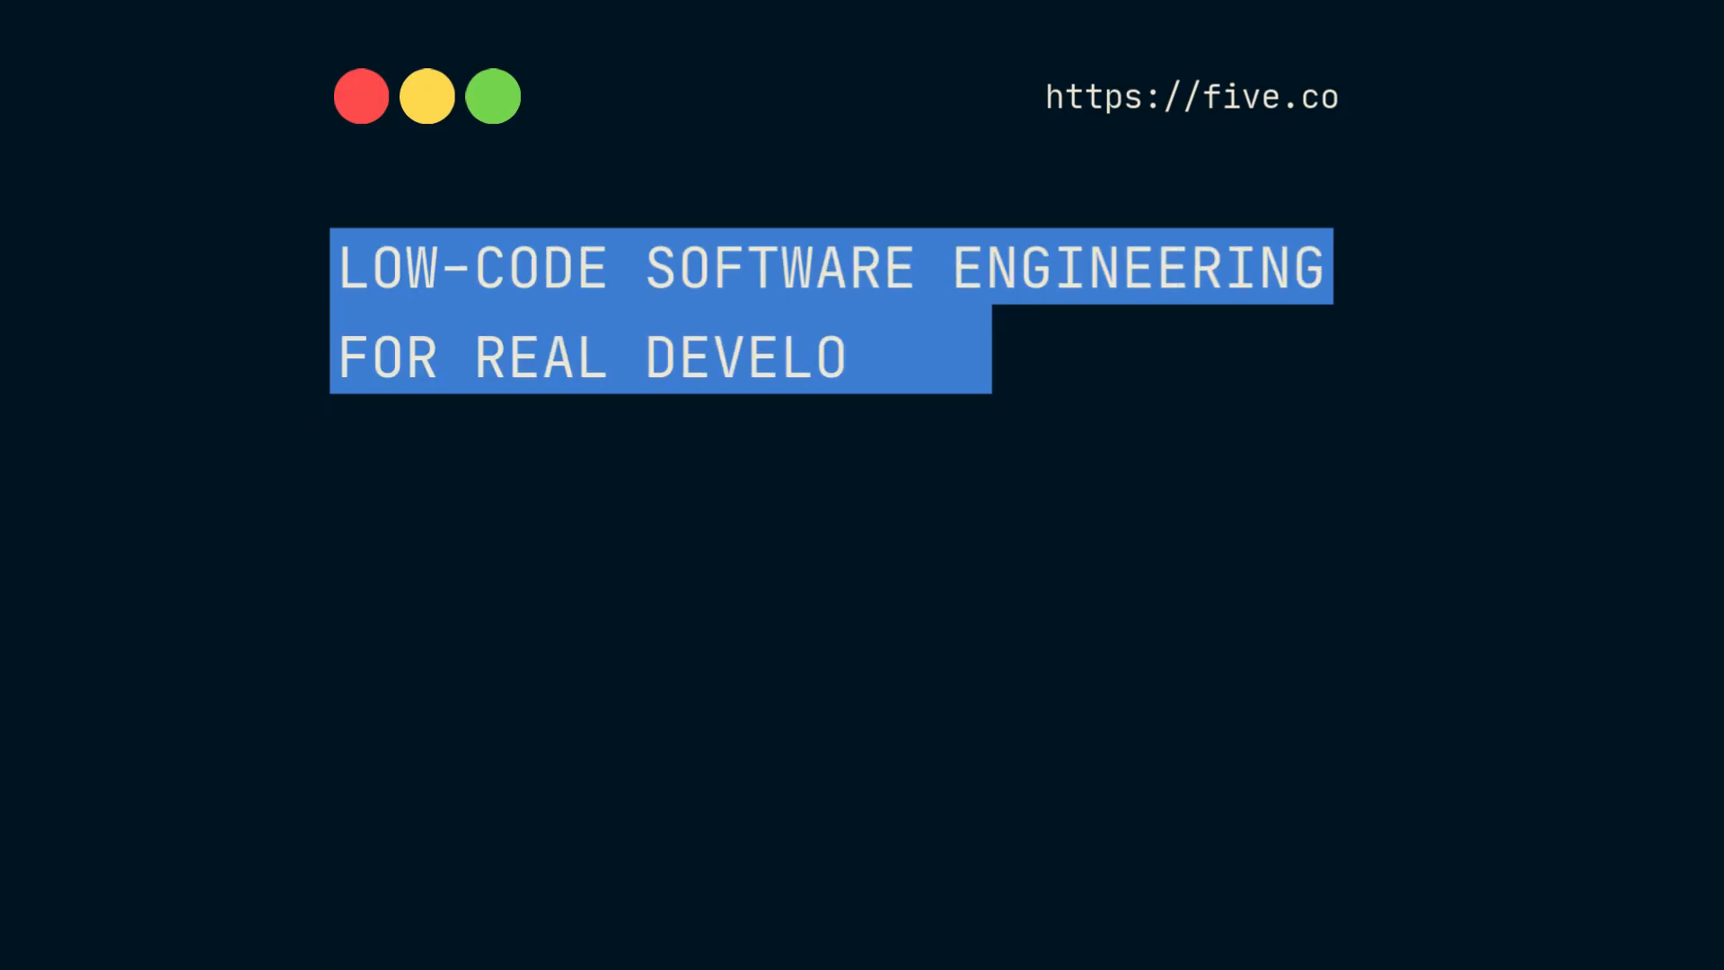